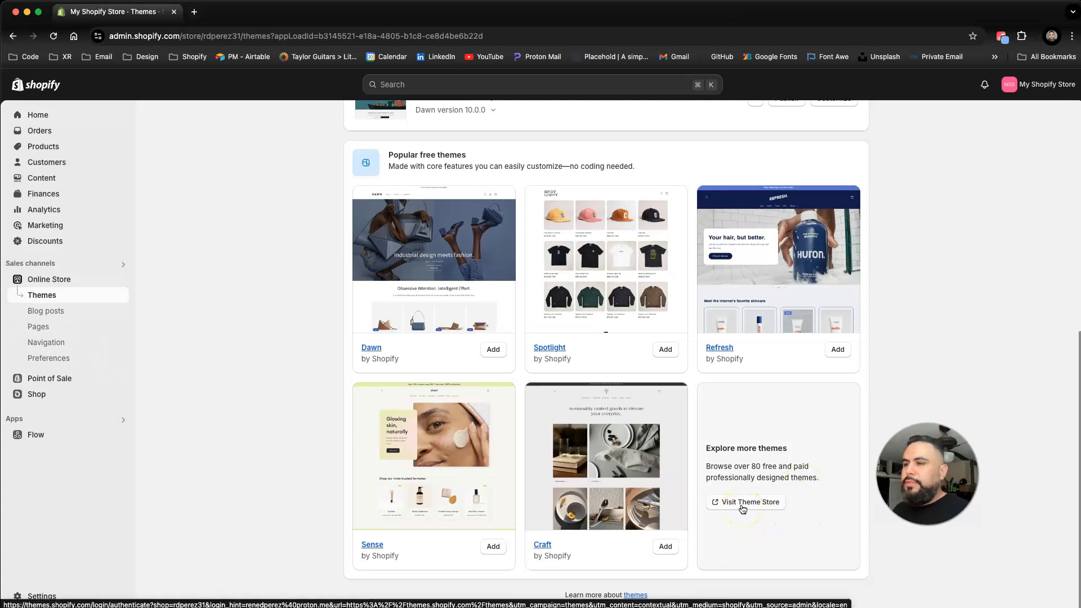
Step: Open the Theme Store from the themes page and browse the available themes
left_click(742, 510)
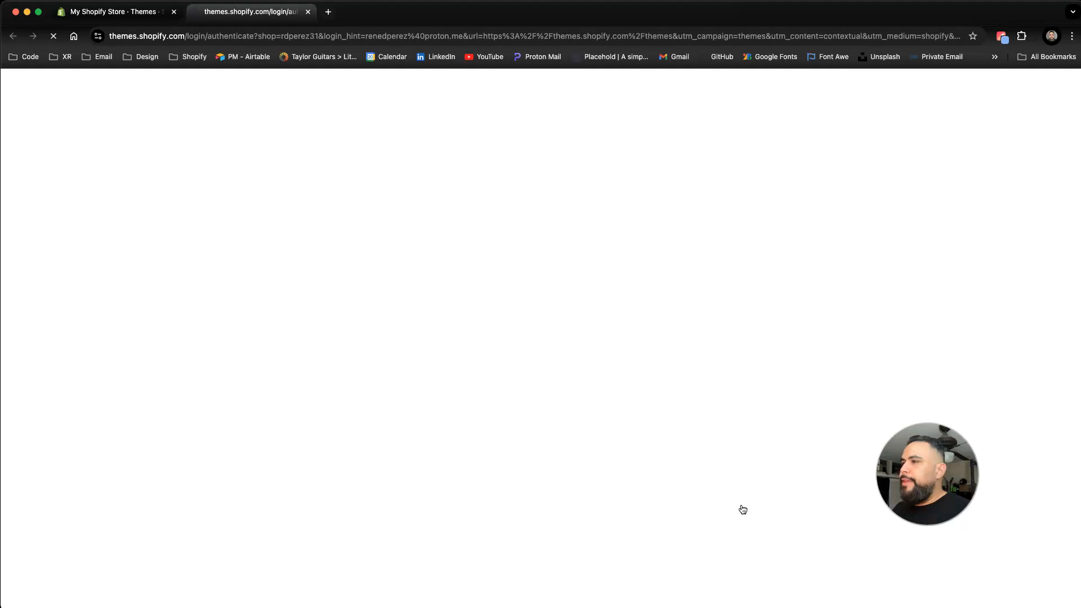
scroll(490, 417, "down", 3)
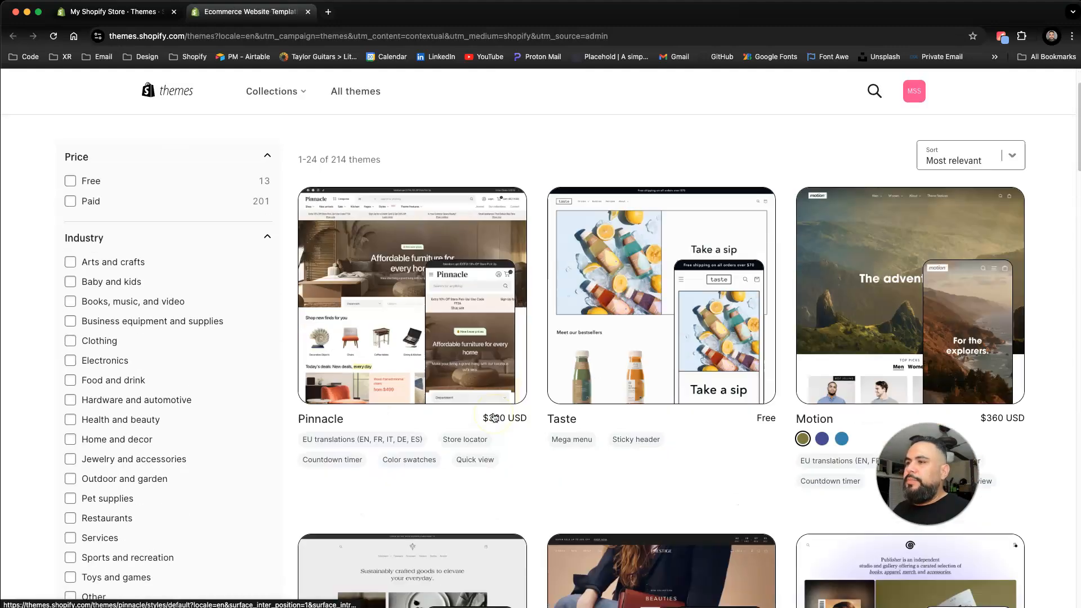
scroll(494, 417, "down", 8)
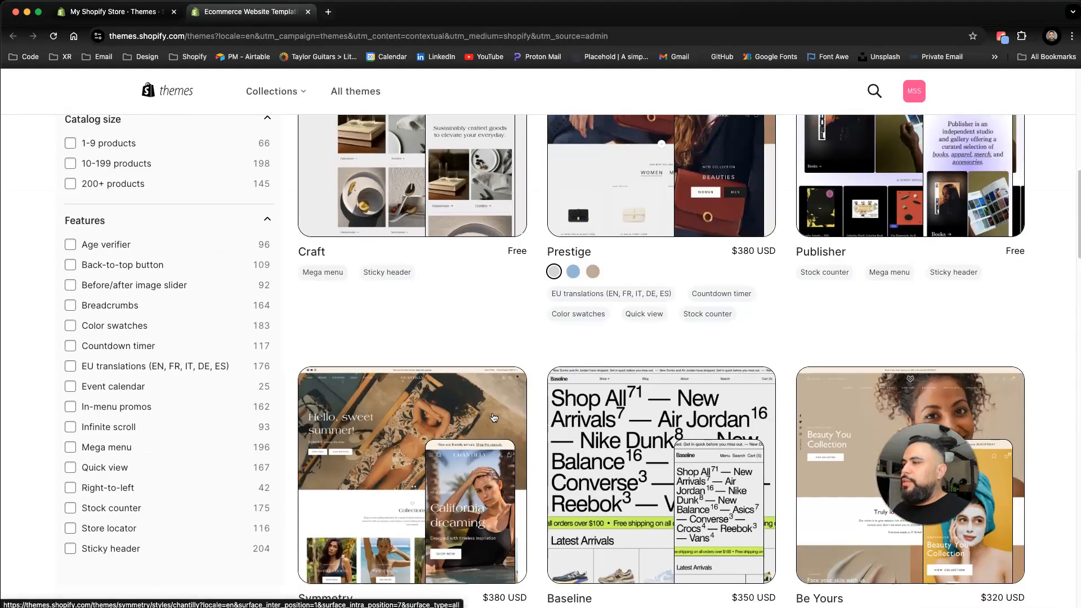
scroll(166, 374, "up", 3)
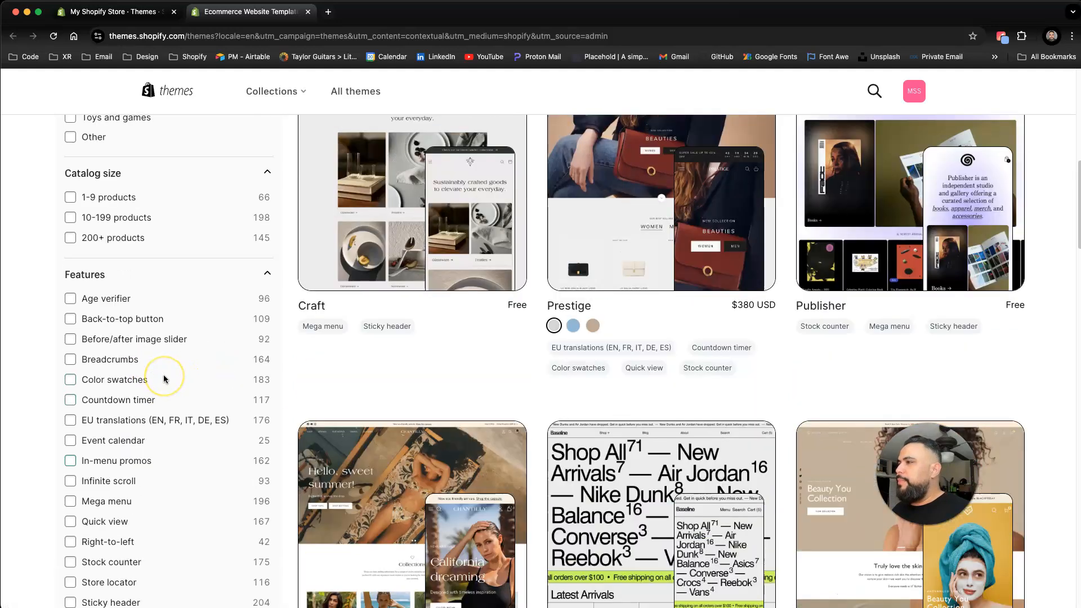
scroll(165, 379, "up", 6)
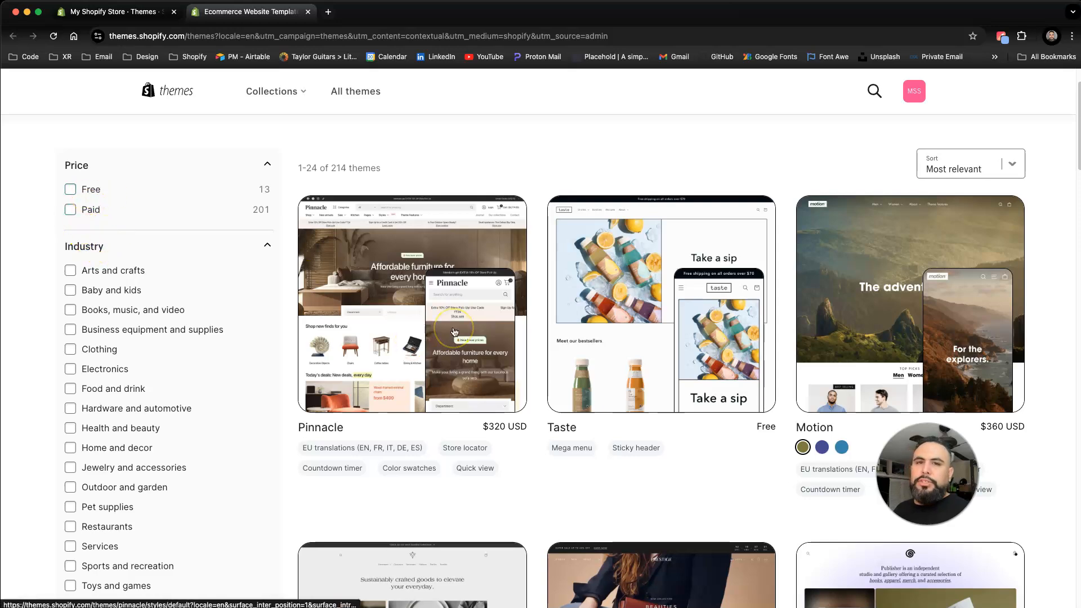
Step: Return to the admin themes page, open the current Dawn theme in the editor to inspect the header, and exit
left_click(85, 14)
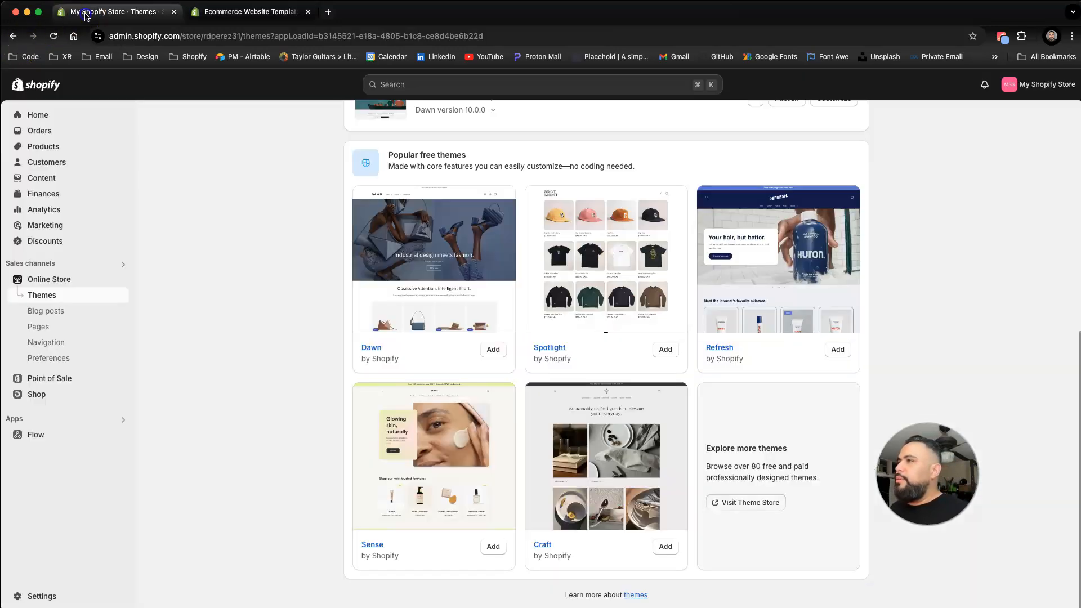
scroll(490, 401, "up", 5)
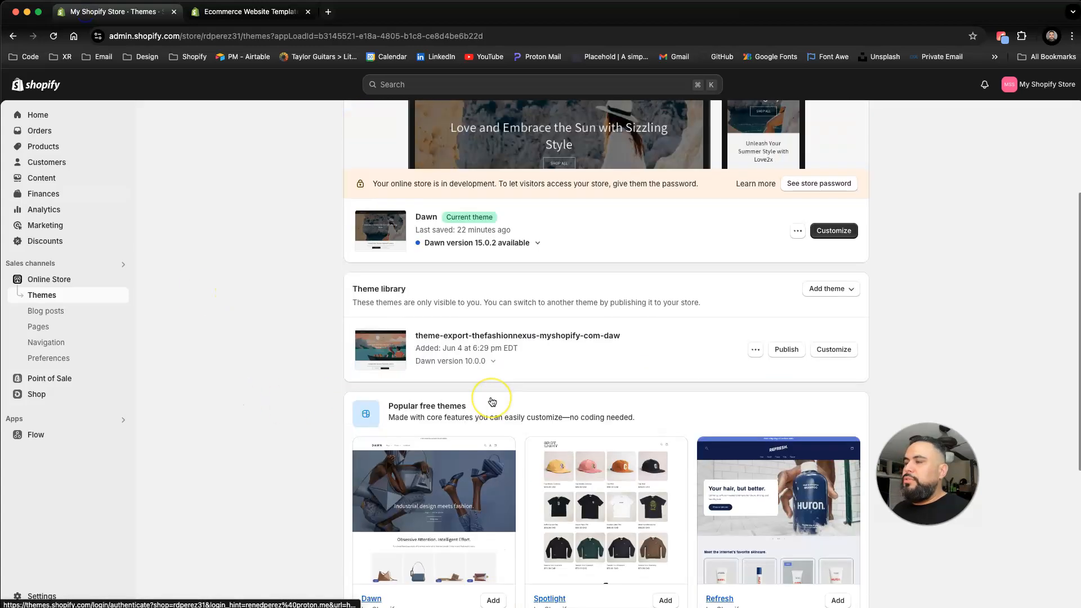
scroll(492, 401, "up", 3)
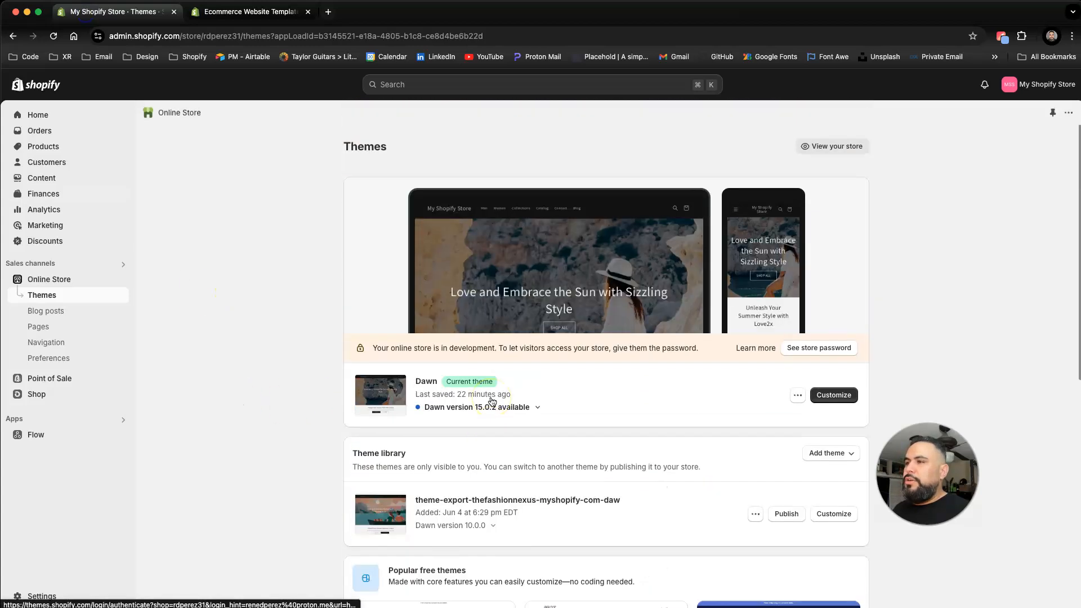
left_click(833, 396)
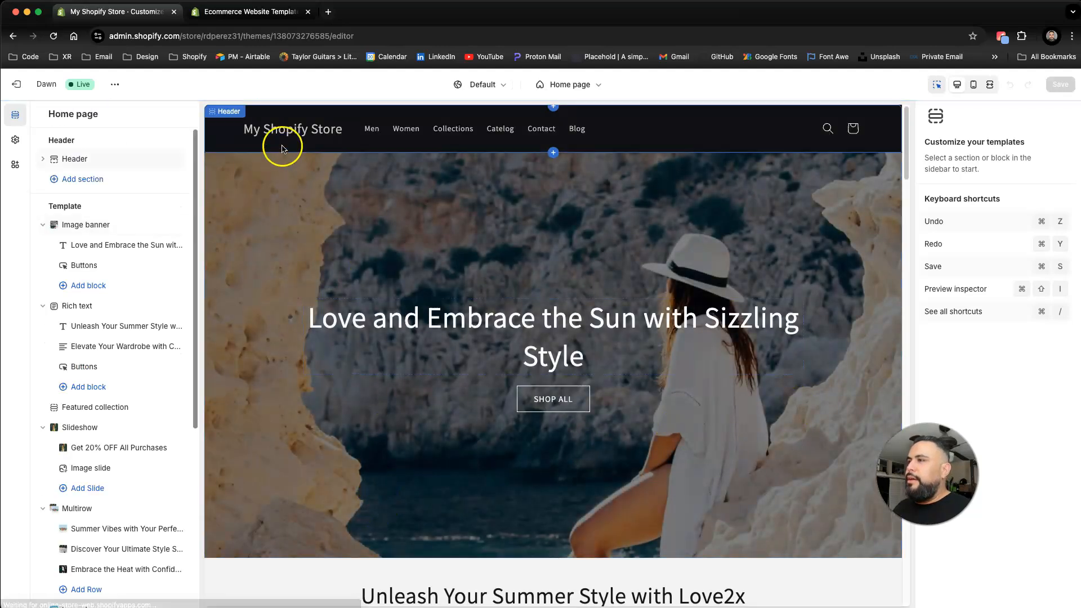
left_click(280, 139)
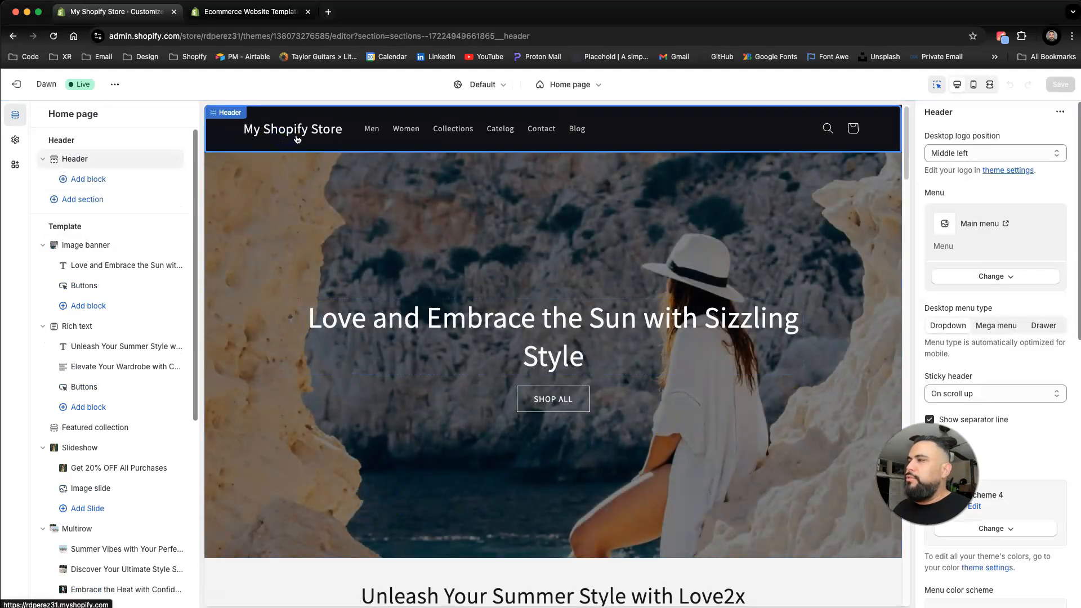
left_click(15, 87)
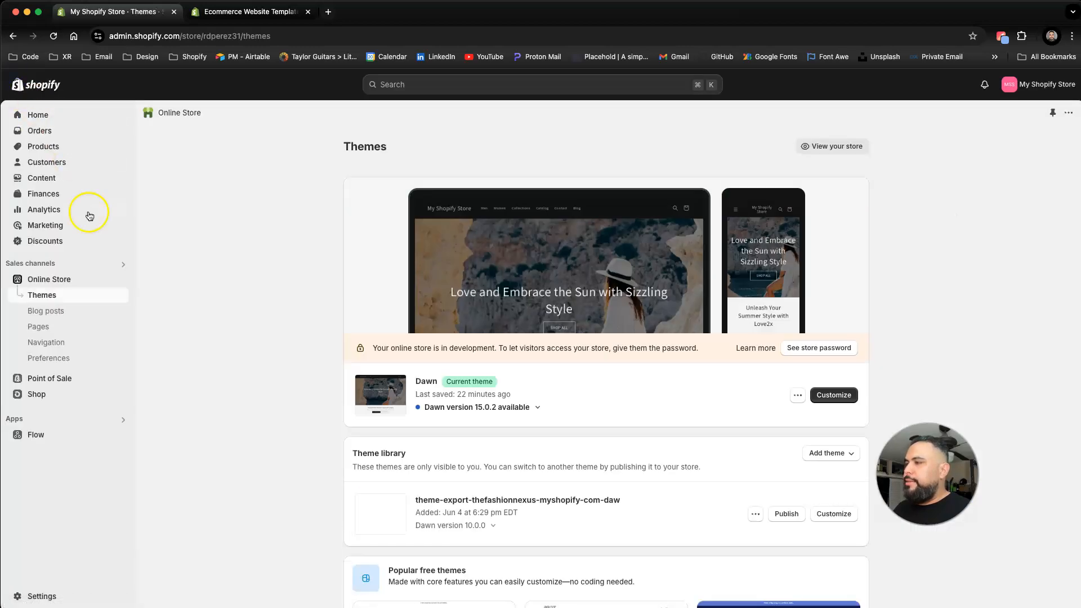
Step: Rename the store to My Shopify Store 1 in the general store settings and save
left_click(42, 594)
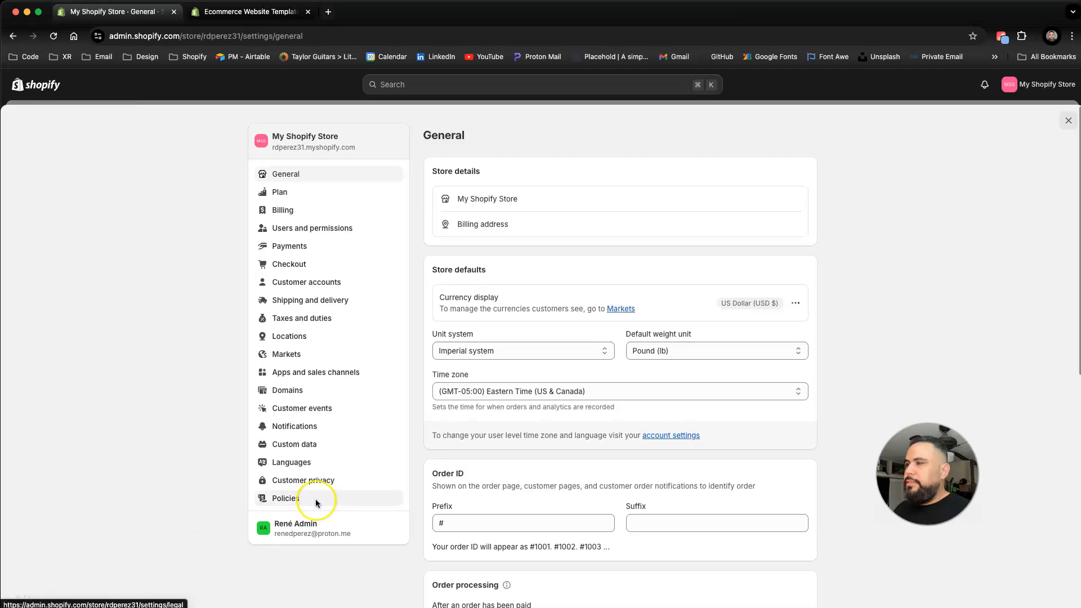
mouse_move(793, 207)
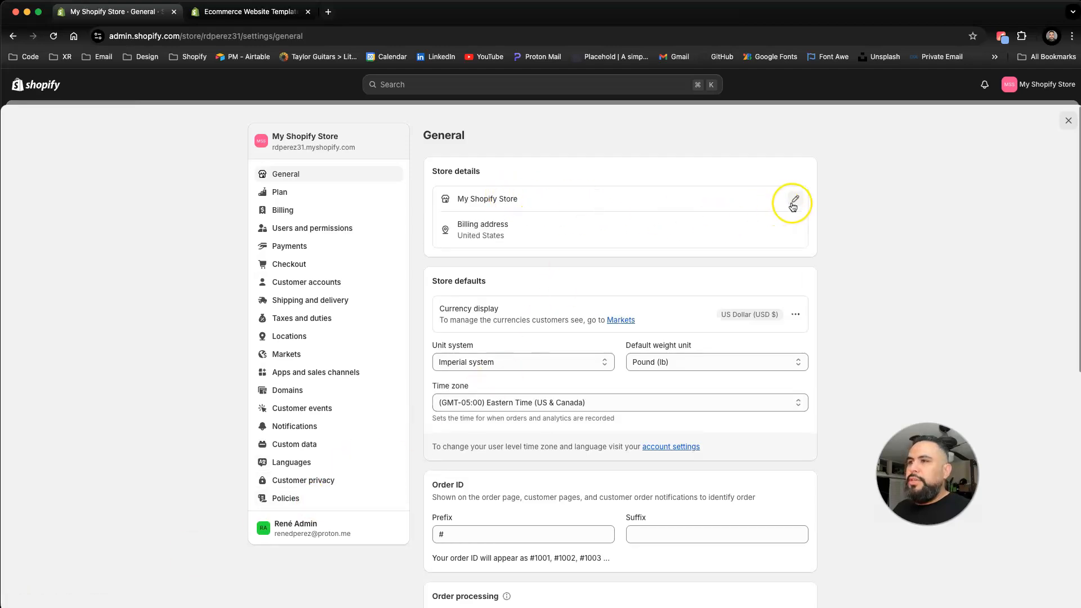
left_click(795, 201)
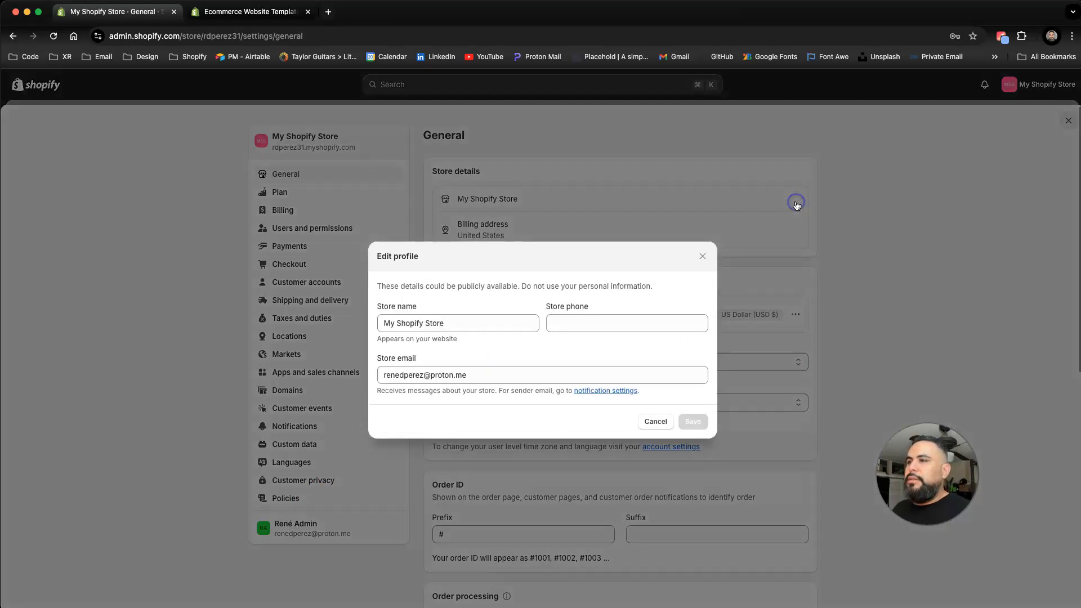
left_click(478, 322)
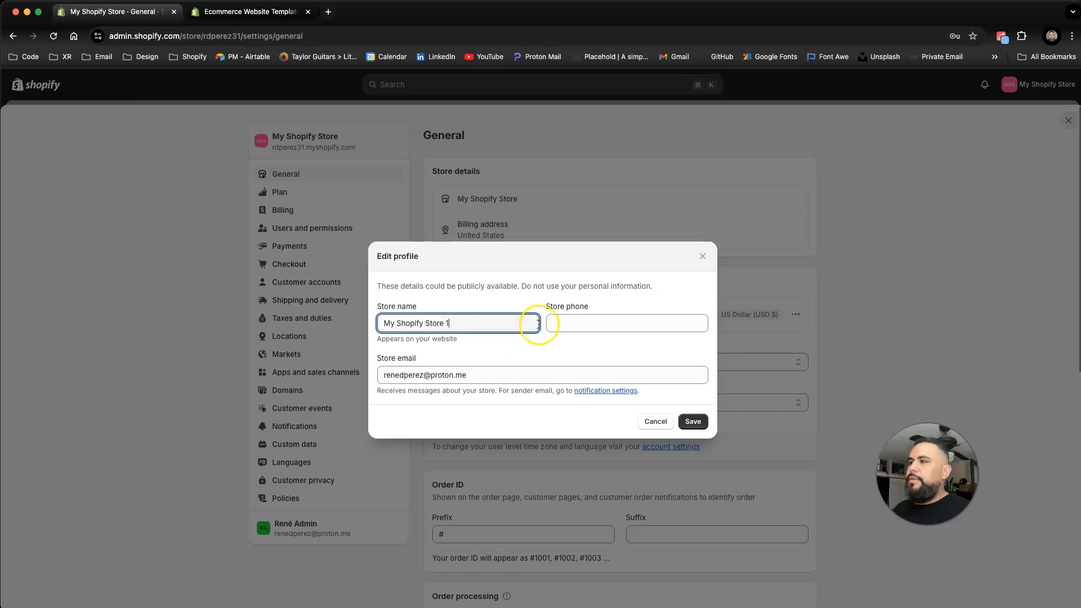
left_click(694, 424)
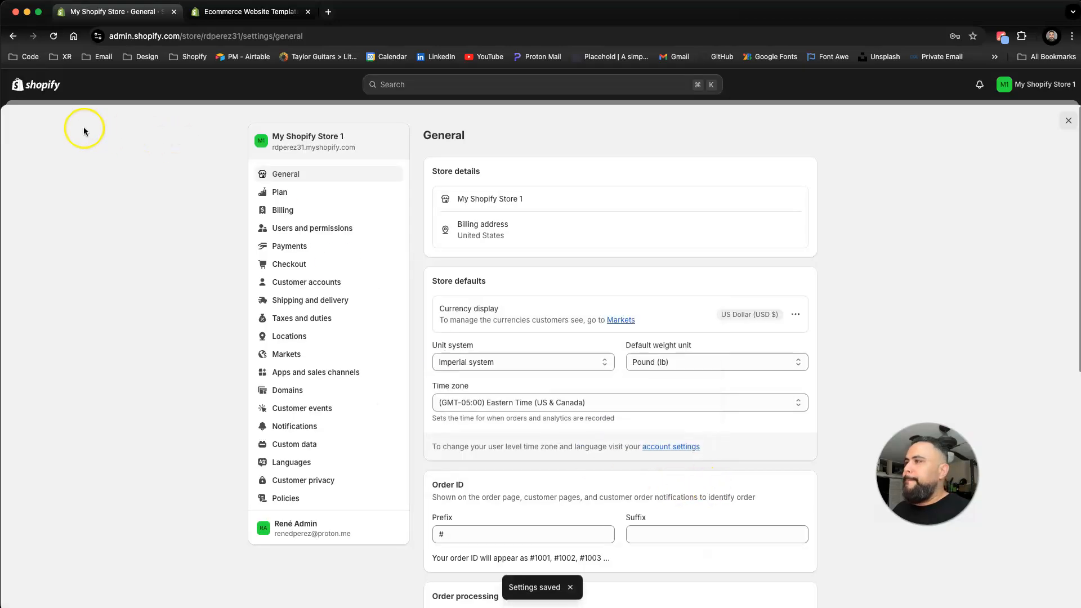
left_click(1068, 120)
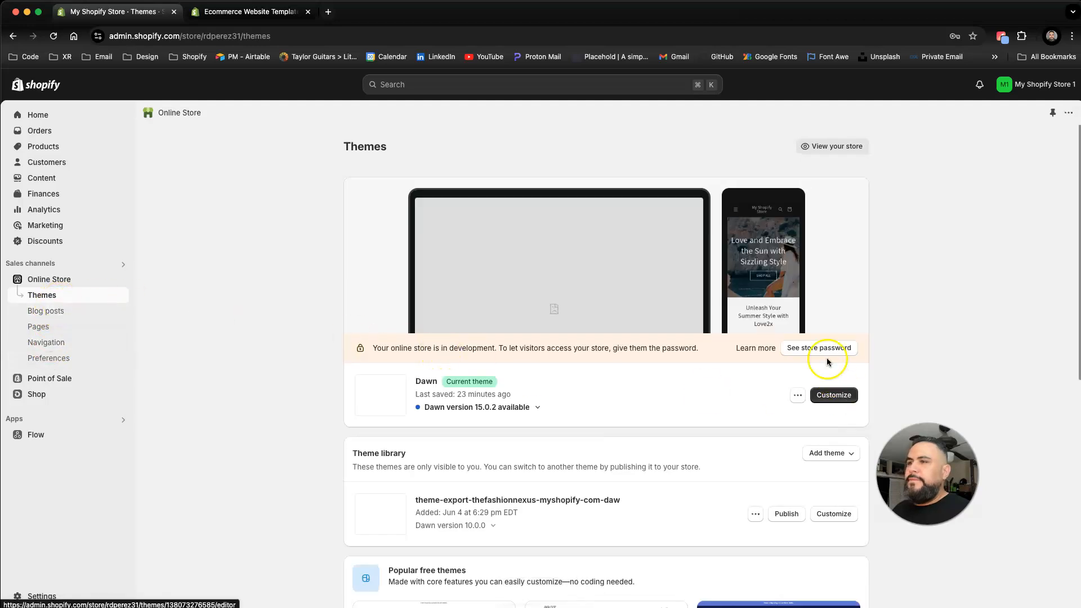
Step: Open the main navigation menu, move Men below Women, and delete the Blog menu item
left_click(827, 397)
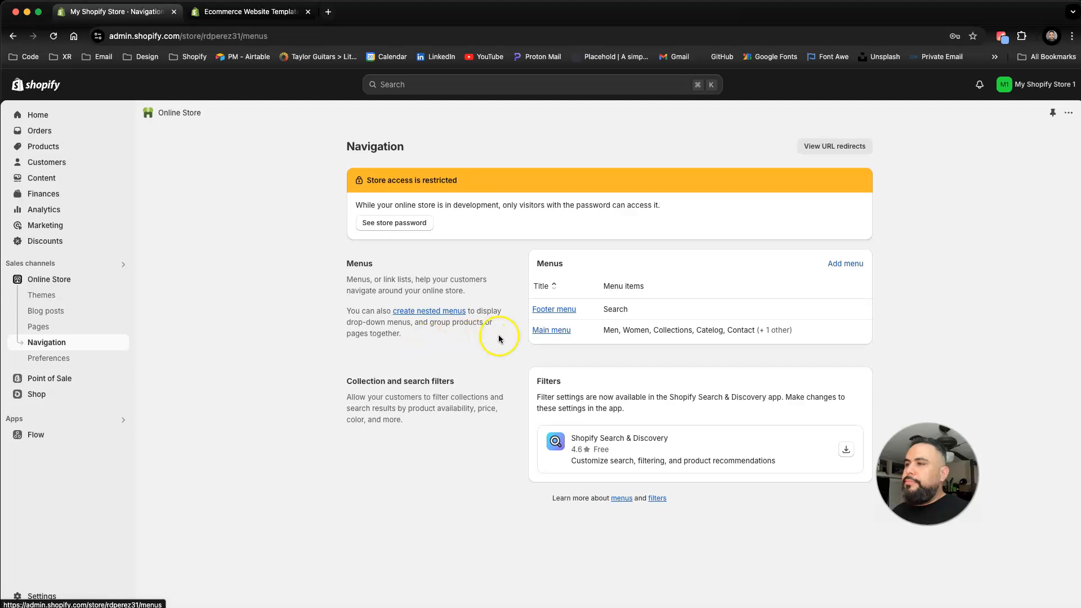
left_click(552, 330)
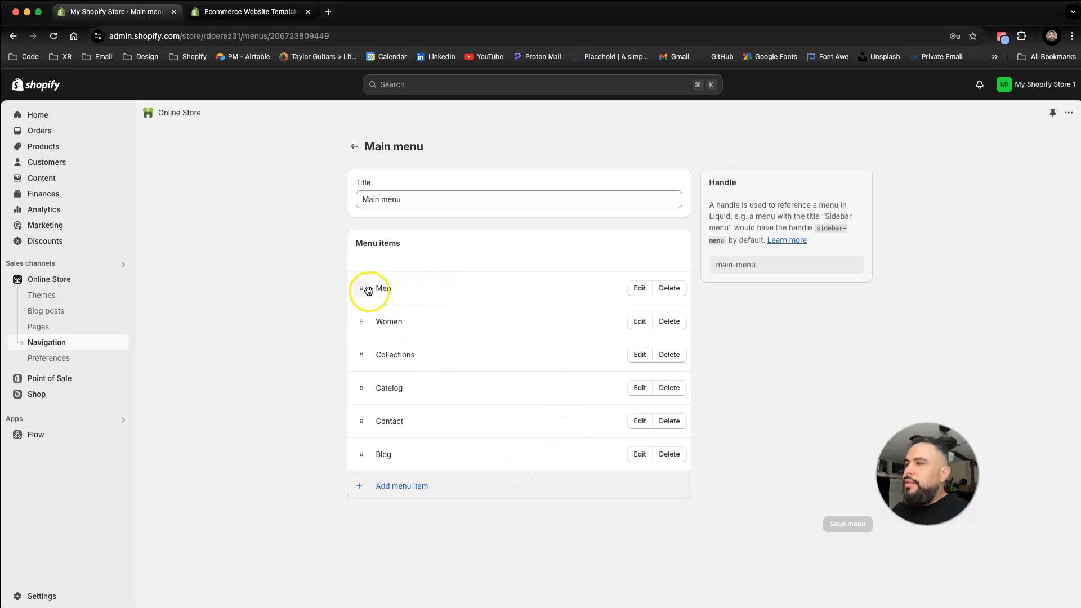
mouse_move(361, 288)
left_mouse_down()
mouse_move(361, 365)
mouse_move(348, 305)
mouse_move(356, 308)
left_mouse_up()
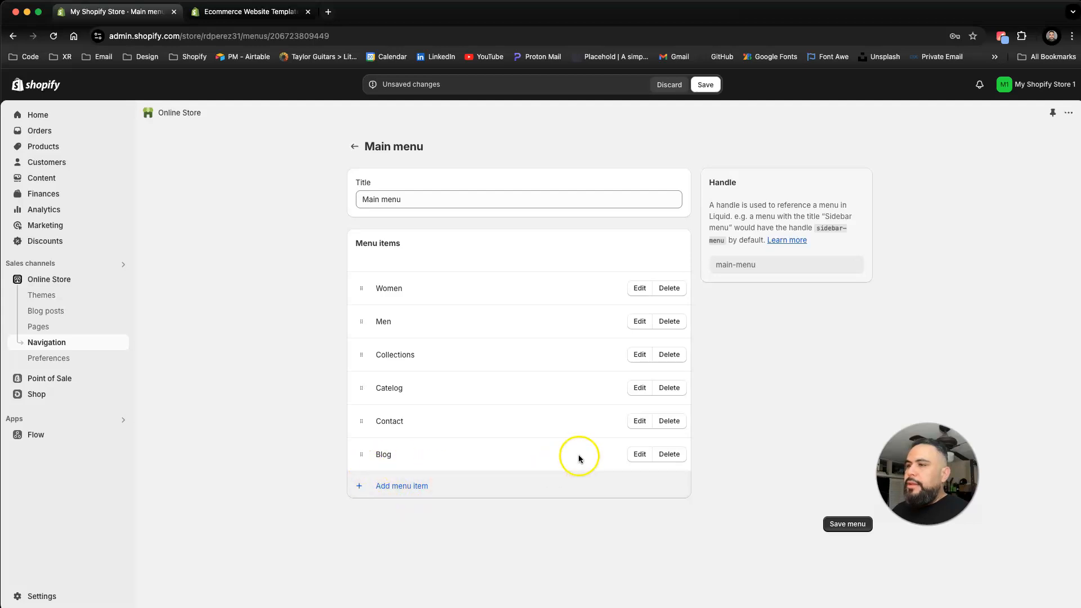
left_click(672, 455)
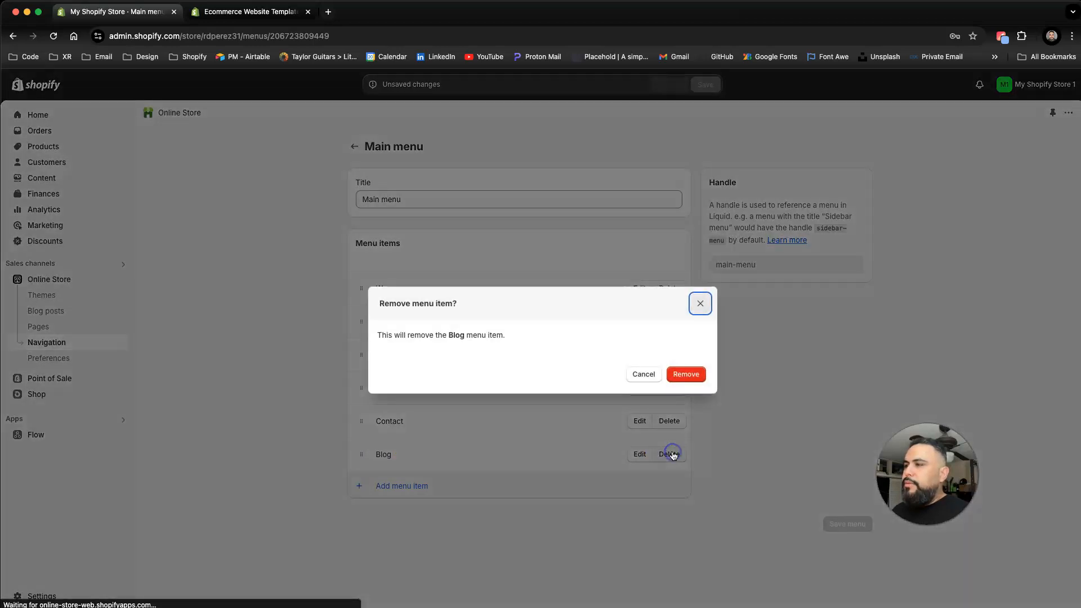
left_click(682, 380)
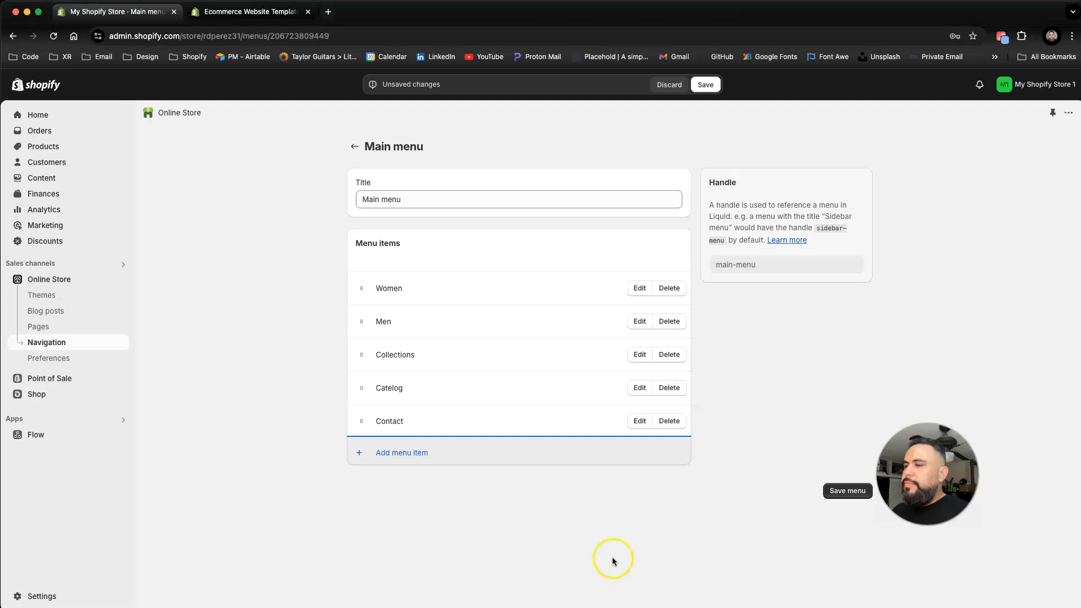
Step: Add a Blog menu item linked to a blog and save the main menu
left_click(387, 463)
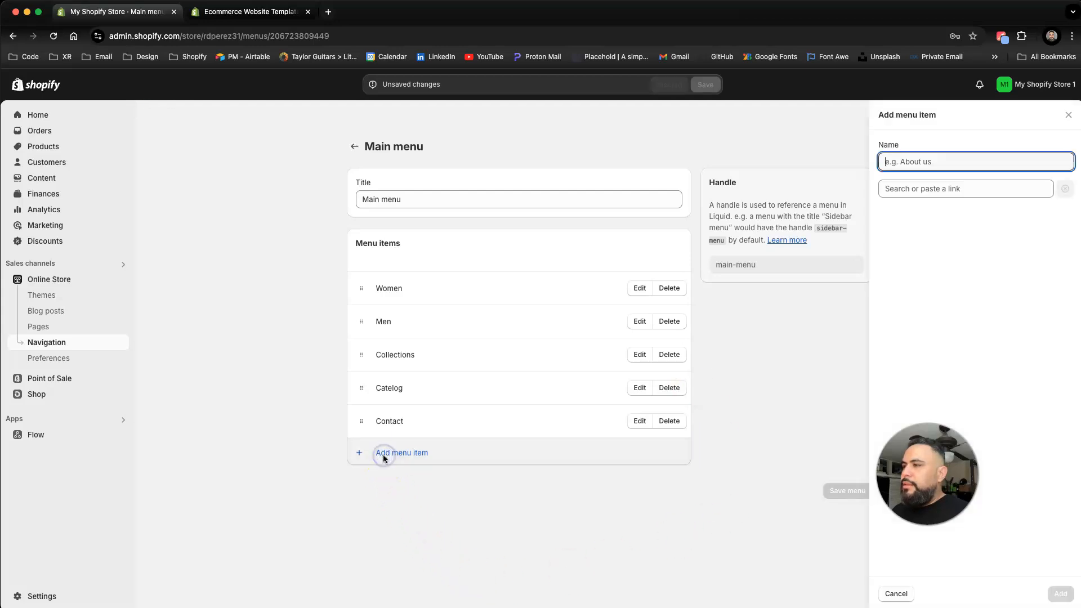
left_click(386, 453)
left_click(405, 459)
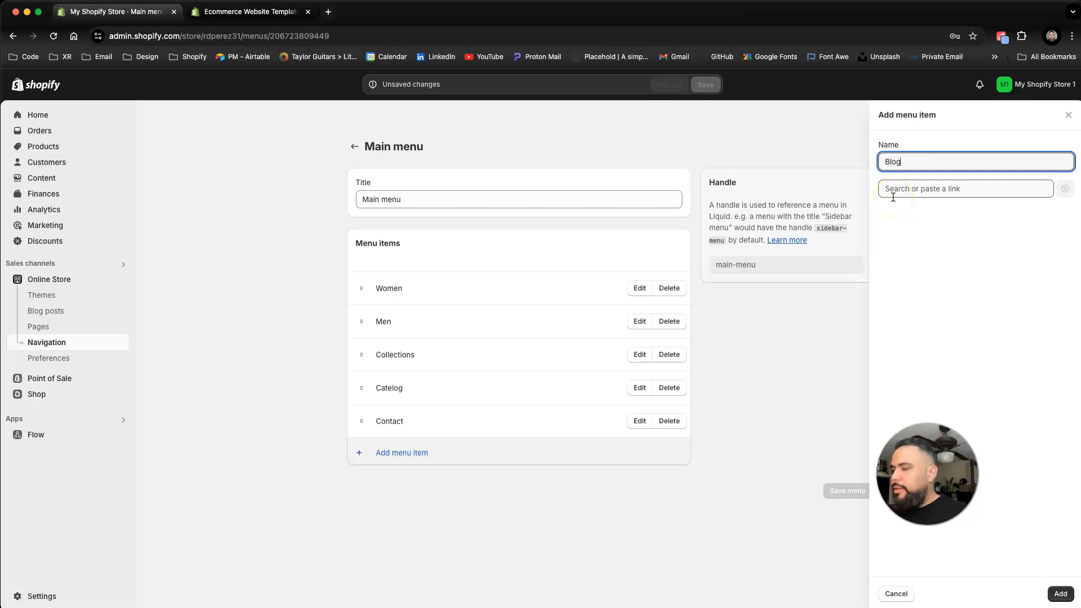
left_click(933, 188)
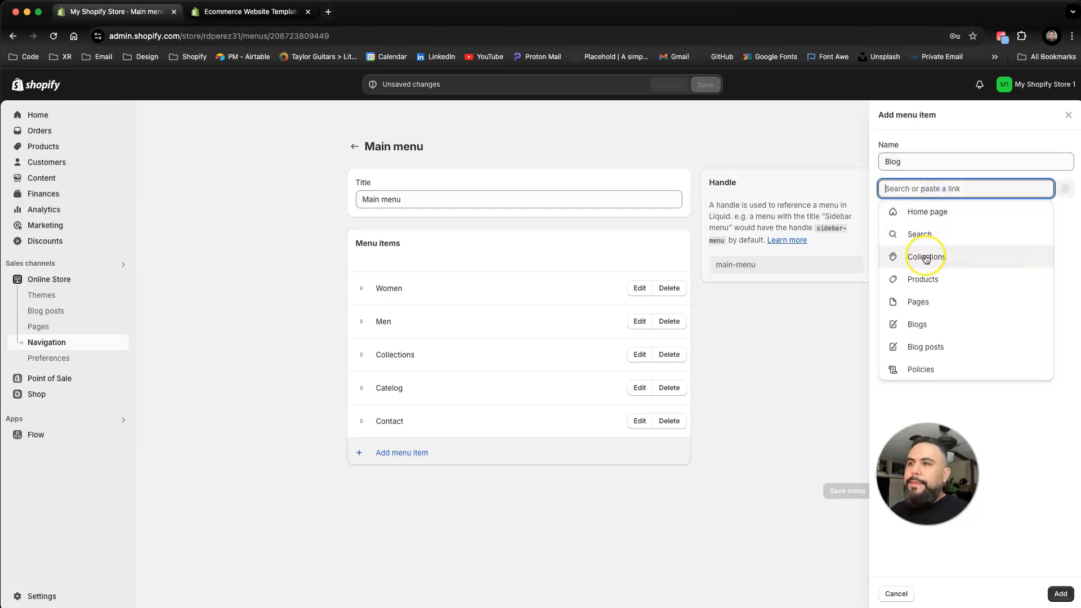
left_click(915, 324)
left_click(900, 237)
left_click(1059, 594)
left_click(849, 525)
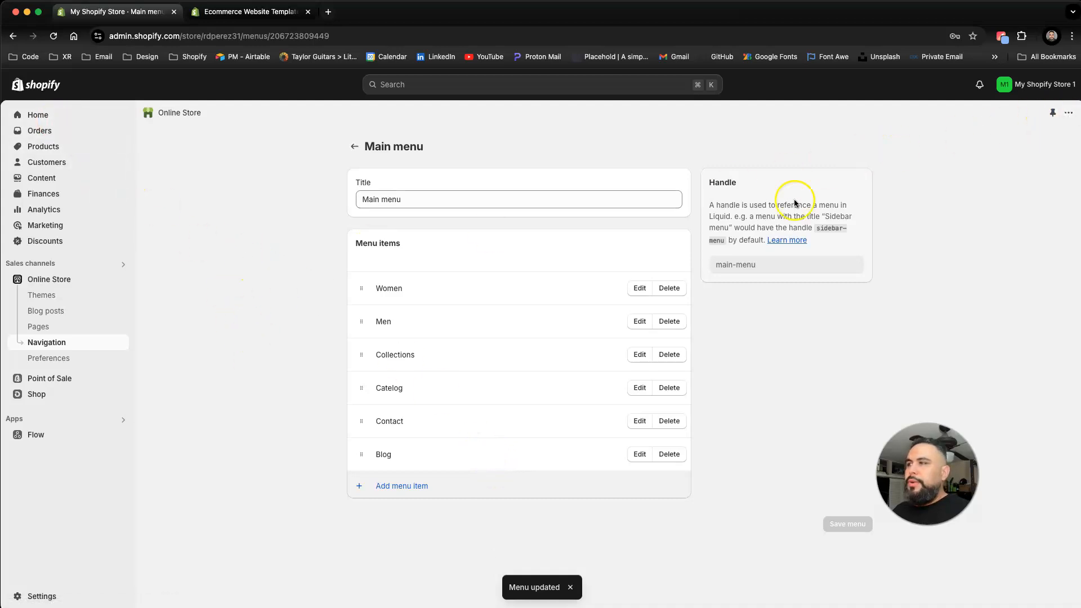
Step: Open the current theme in the editor and preview the blog page through the header's Blog link
left_click(67, 280)
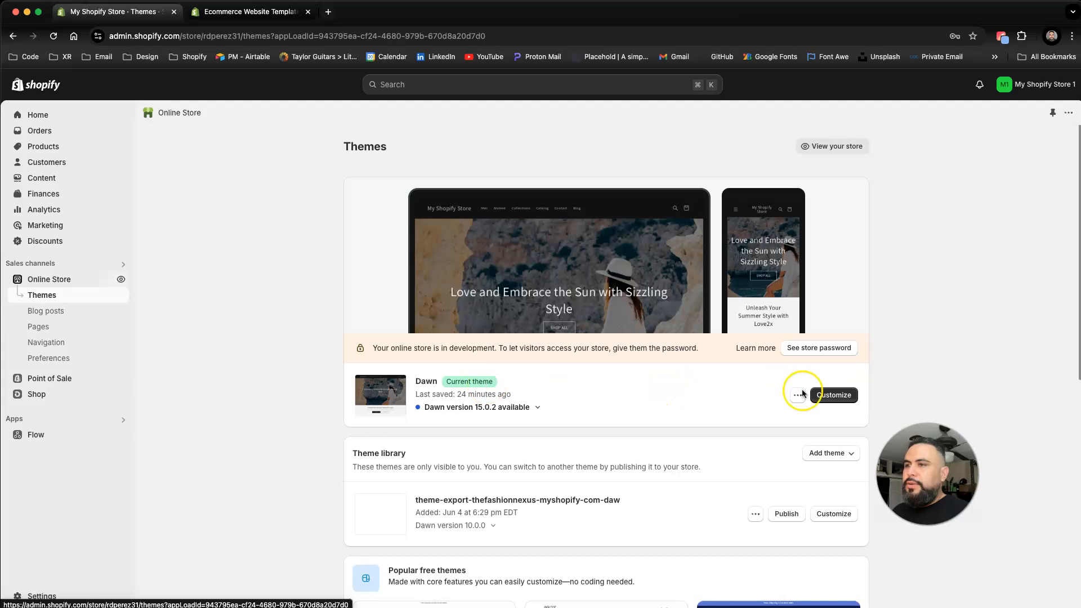
left_click(841, 395)
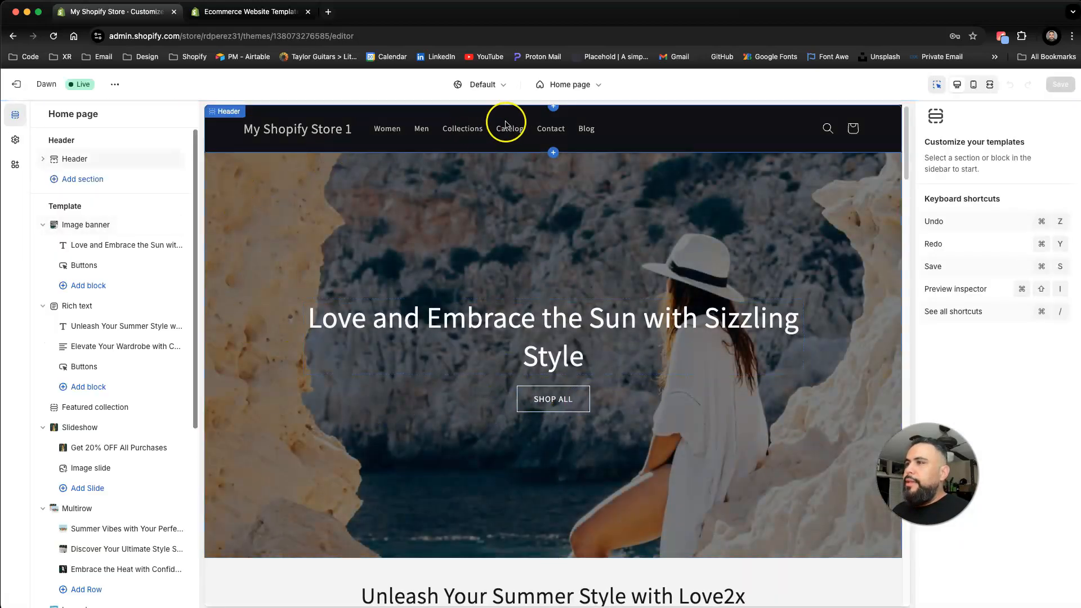
left_click(588, 131)
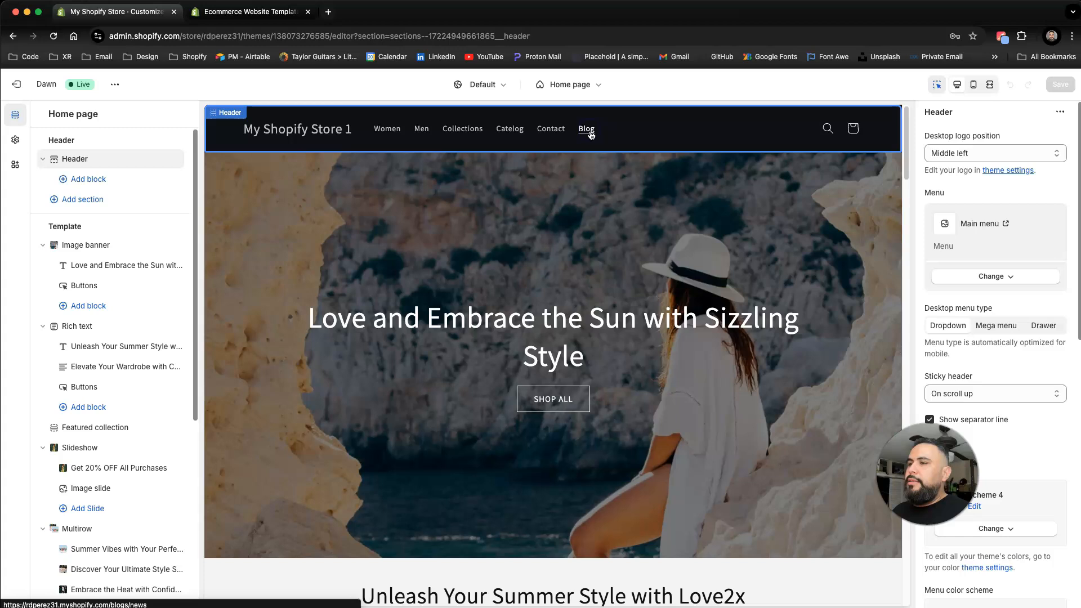
left_click(583, 131)
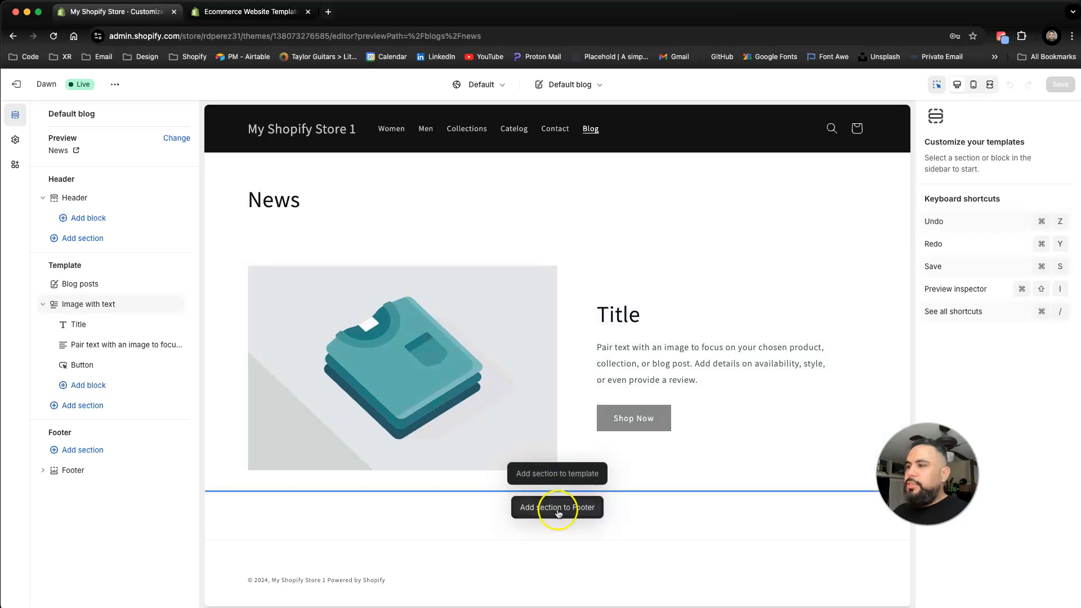
Step: Add an Email signup section to the blog page footer and undo it
left_click(557, 509)
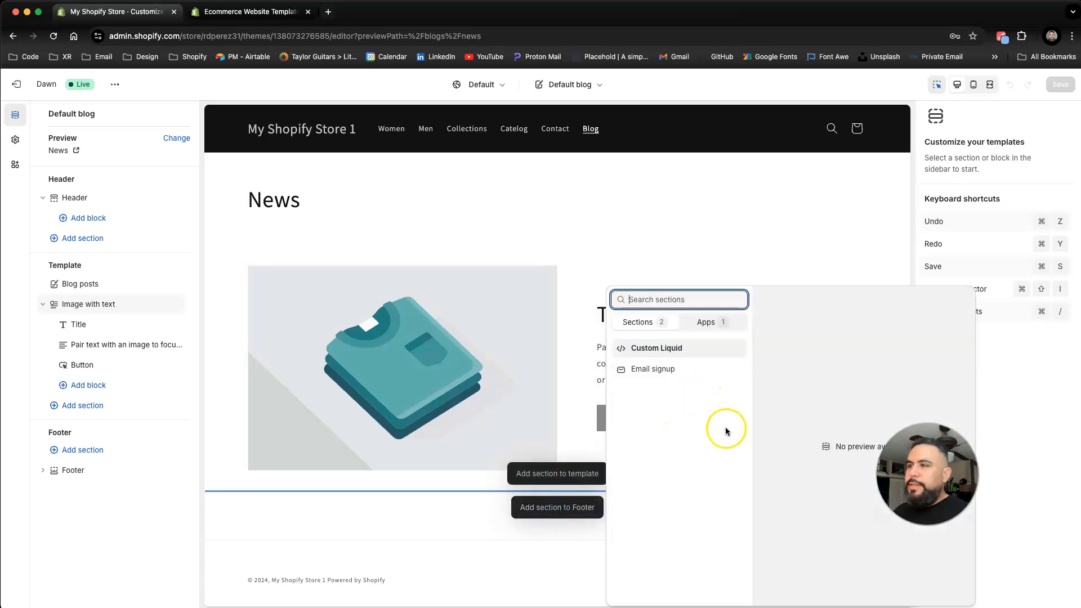
left_click(648, 368)
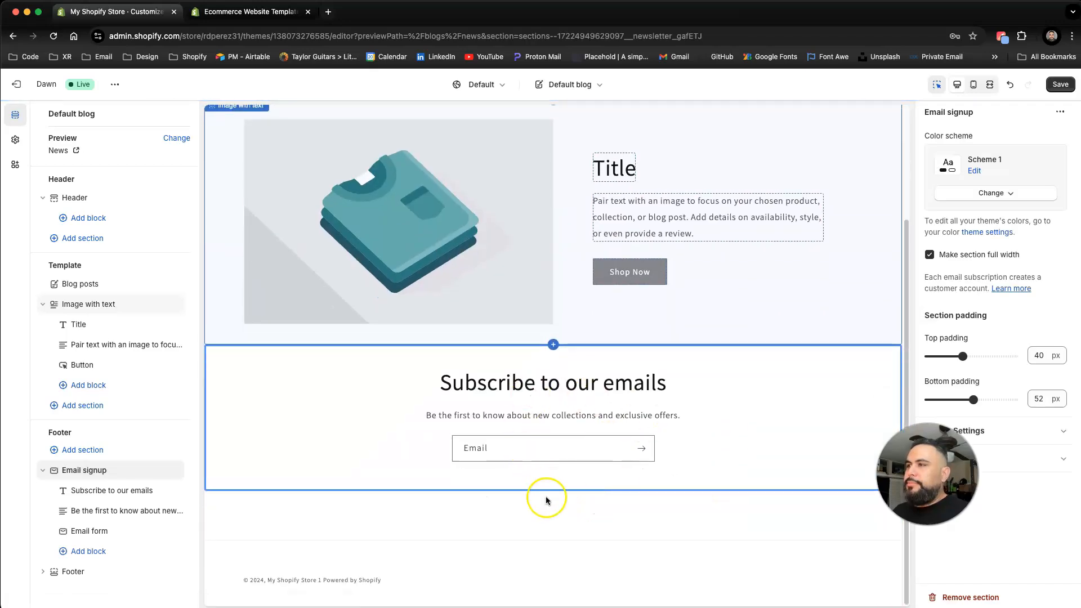
scroll(546, 500, "up", 3)
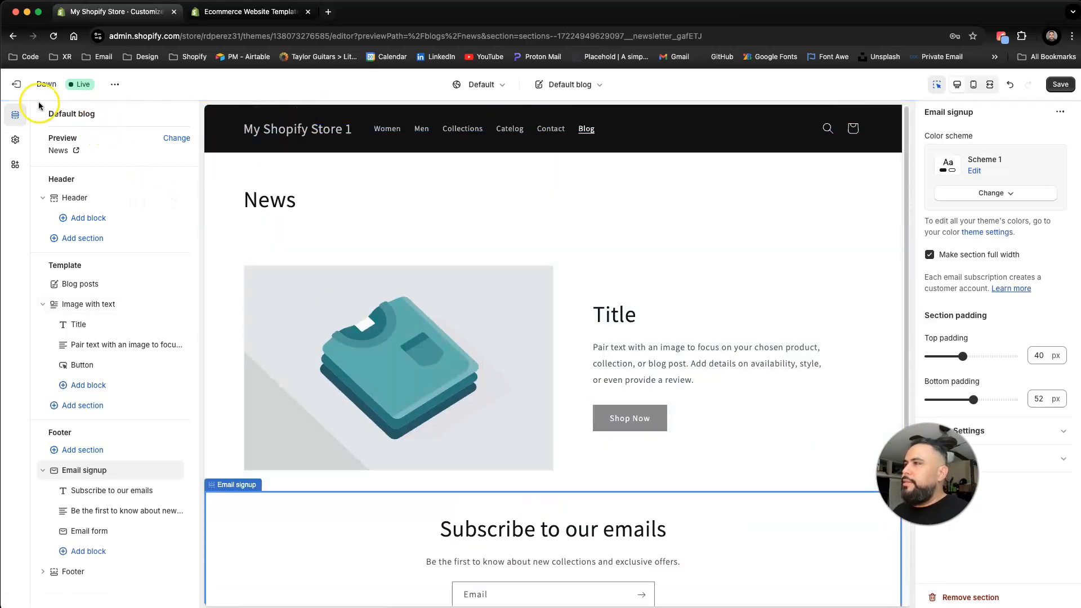
left_click(1010, 85)
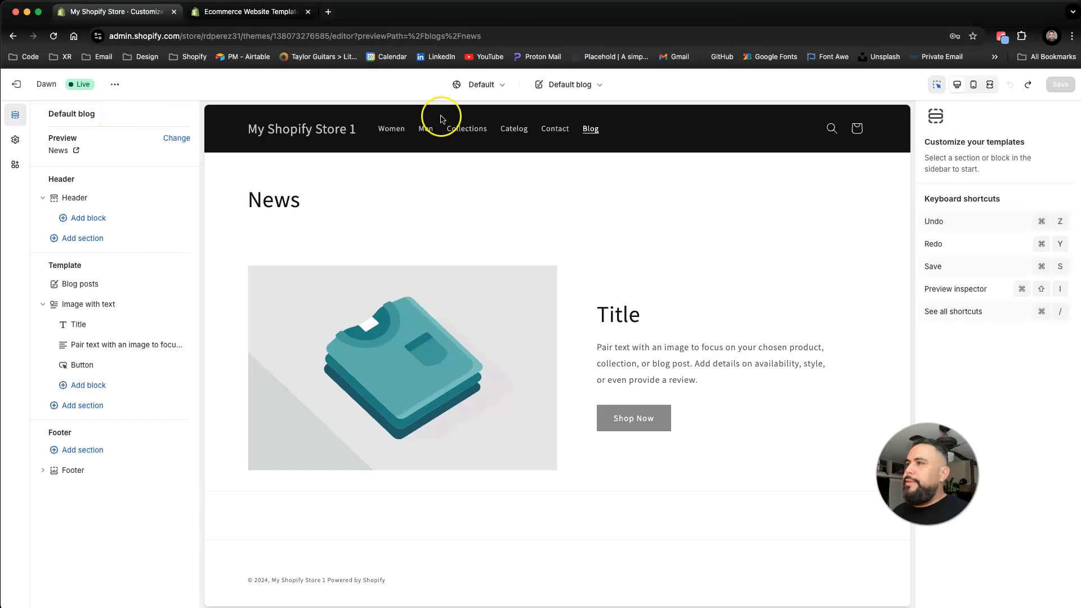
Step: Switch the editor preview back to the home page template
left_click(571, 85)
left_click(523, 133)
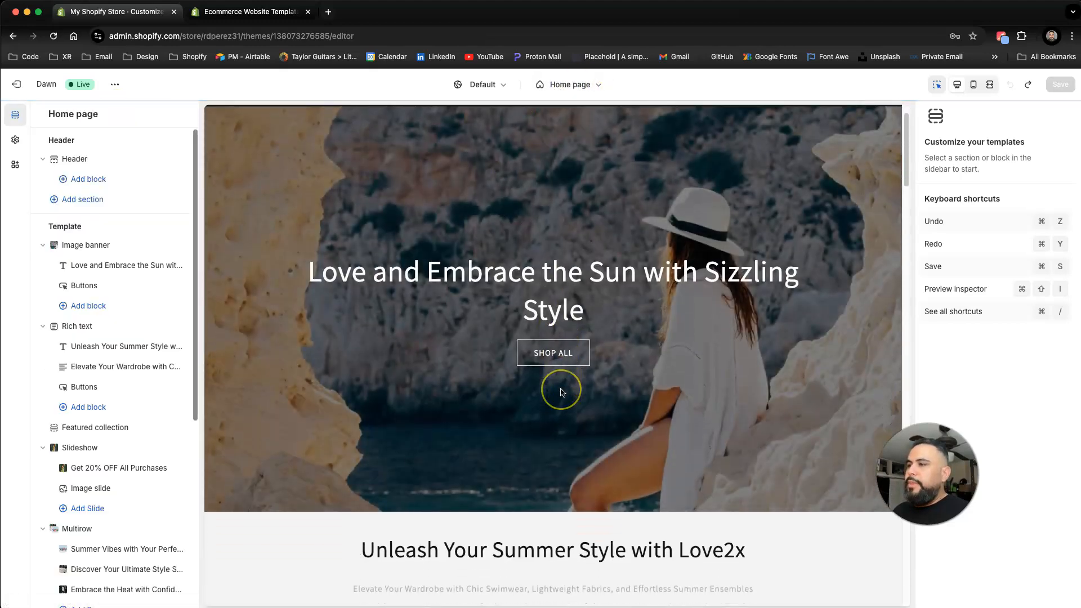
Step: Scroll through the home page preview, select the Featured collection section, then leave and reopen the theme editor
scroll(562, 392, "down", 7)
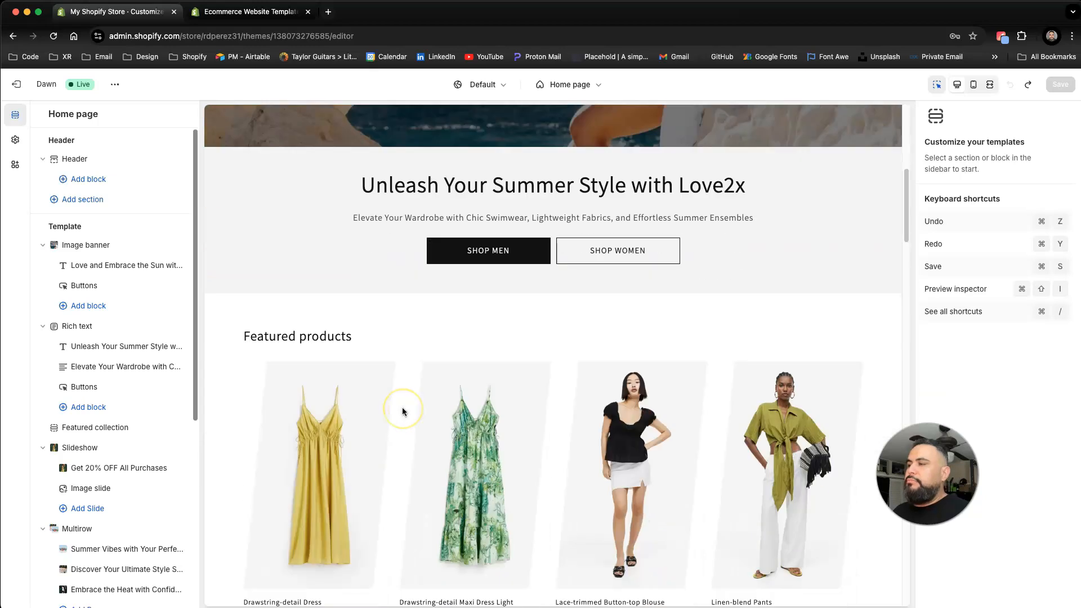
scroll(337, 366, "down", 8)
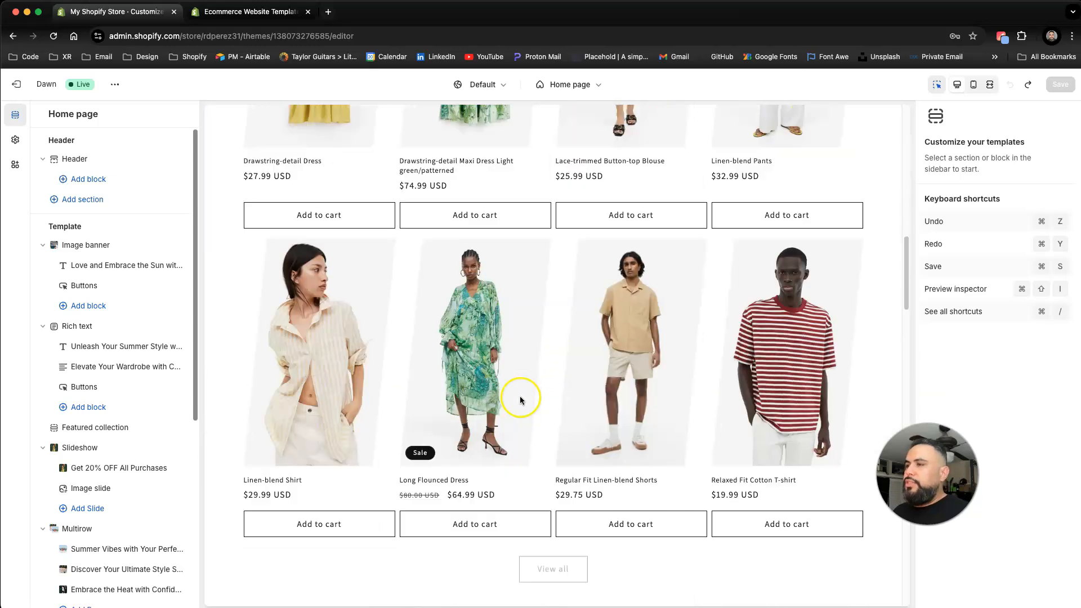
scroll(563, 428, "down", 3)
left_click(524, 410)
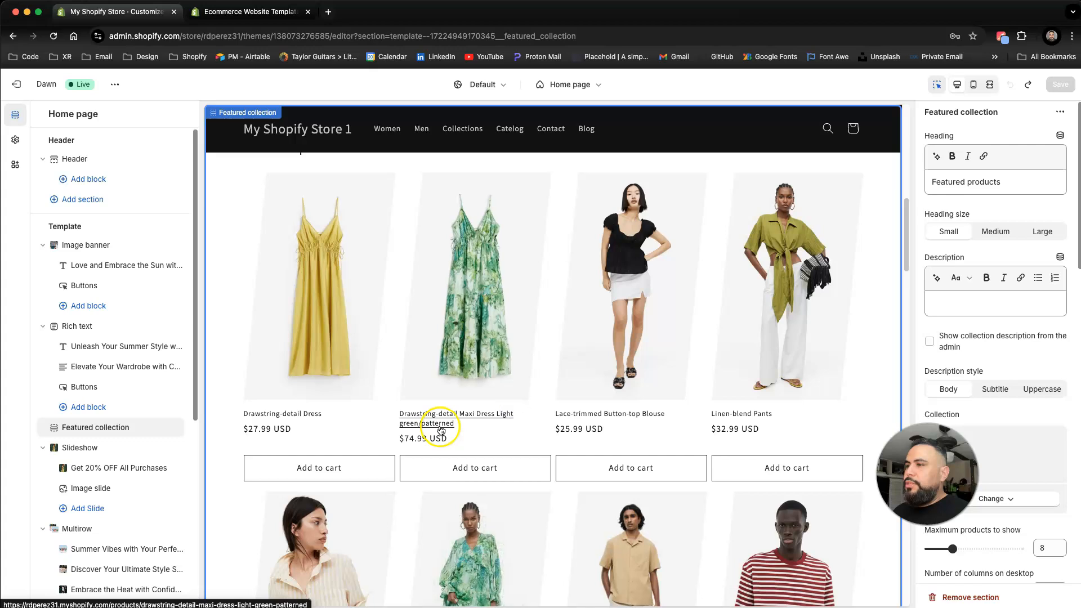
scroll(441, 431, "up", 4)
left_click(13, 36)
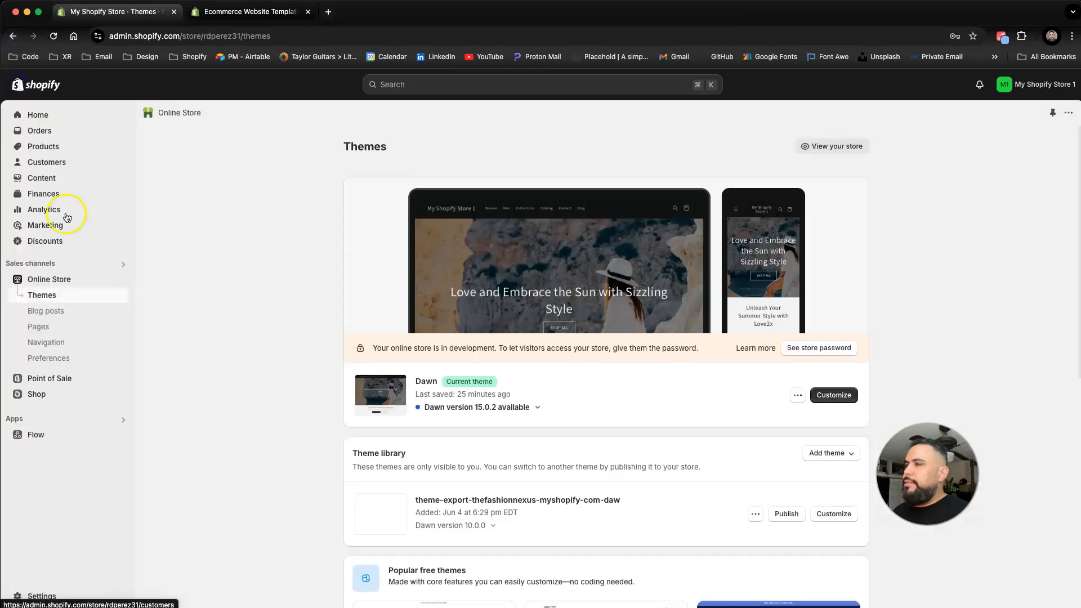
left_click(813, 401)
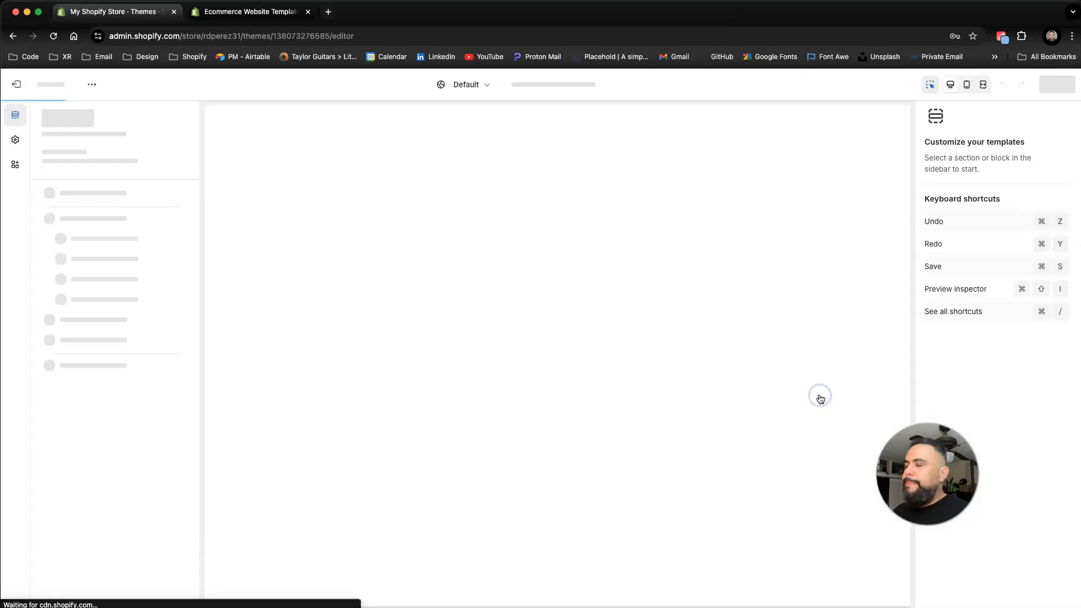
Step: Add a Multicolumn section between the image banner and the rich text section
scroll(437, 389, "down", 5)
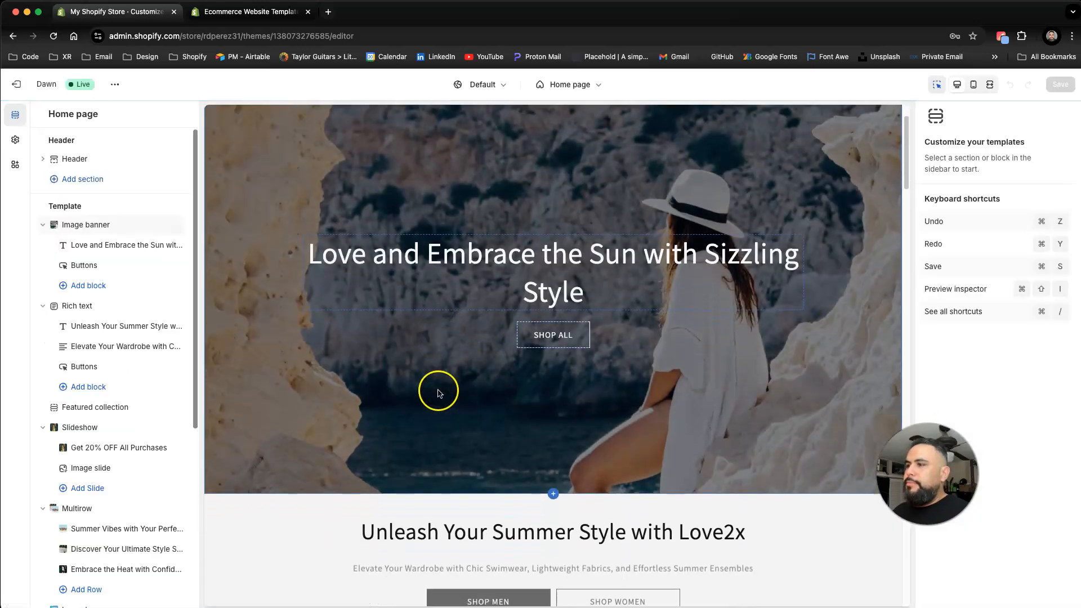
scroll(411, 322, "down", 2)
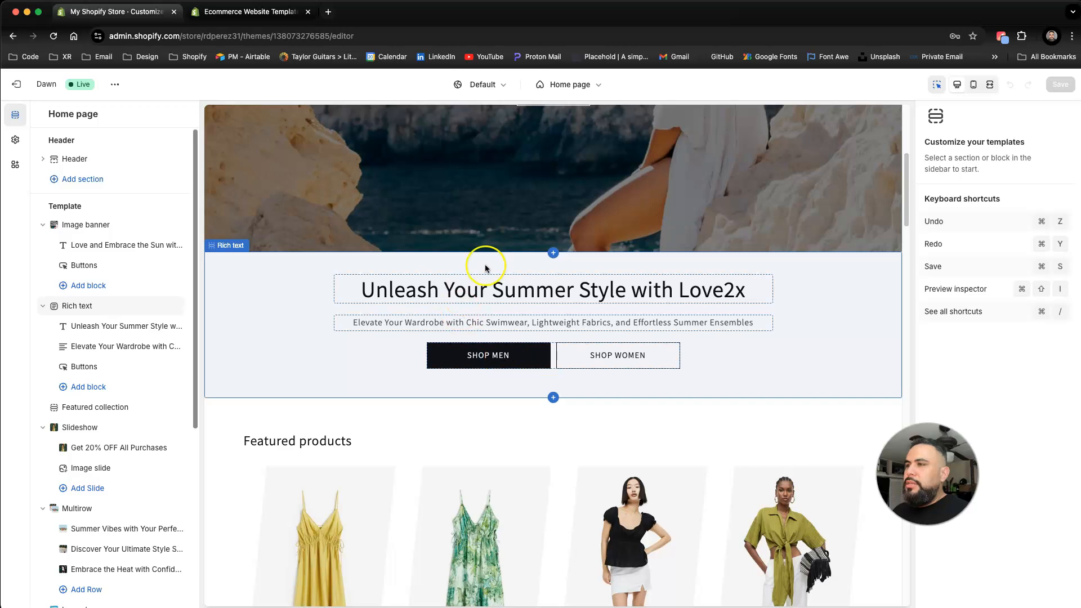
left_click(555, 252)
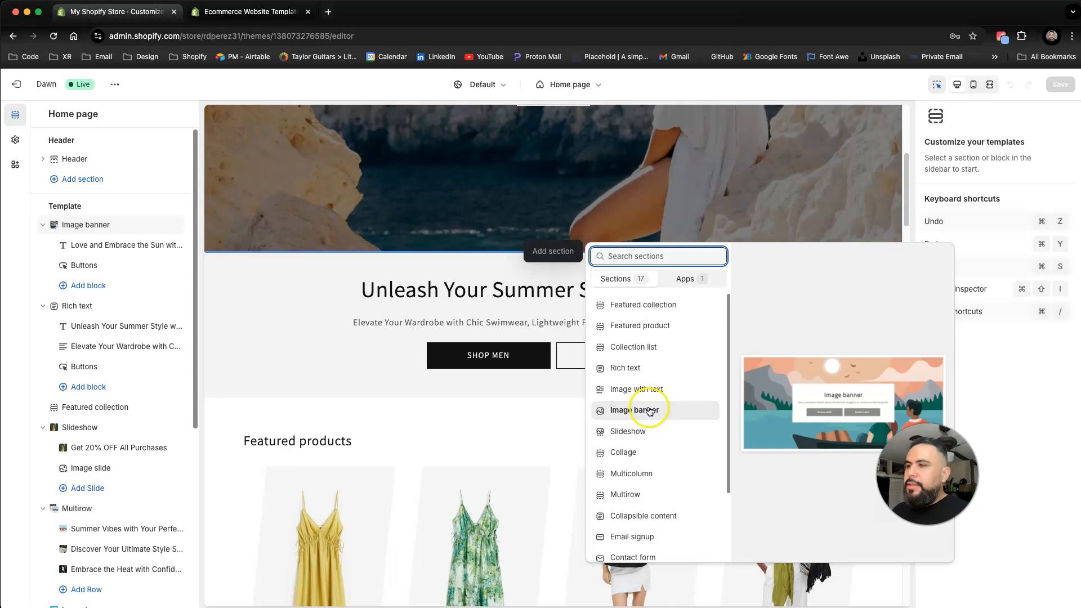
left_click(628, 481)
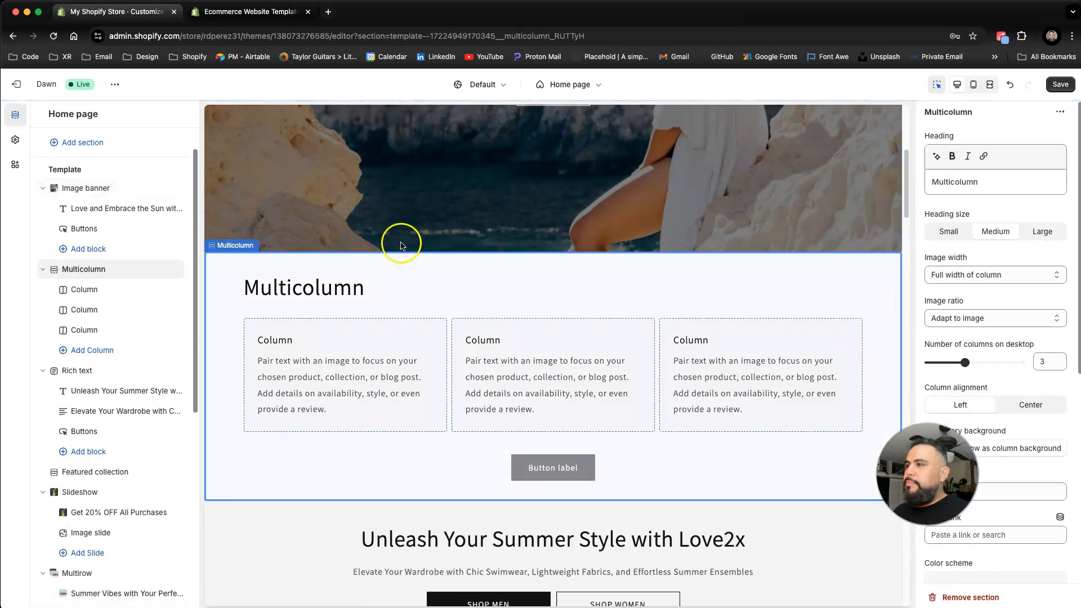
Step: Set the Multicolumn section heading to Title
left_click(278, 349)
left_click(275, 287)
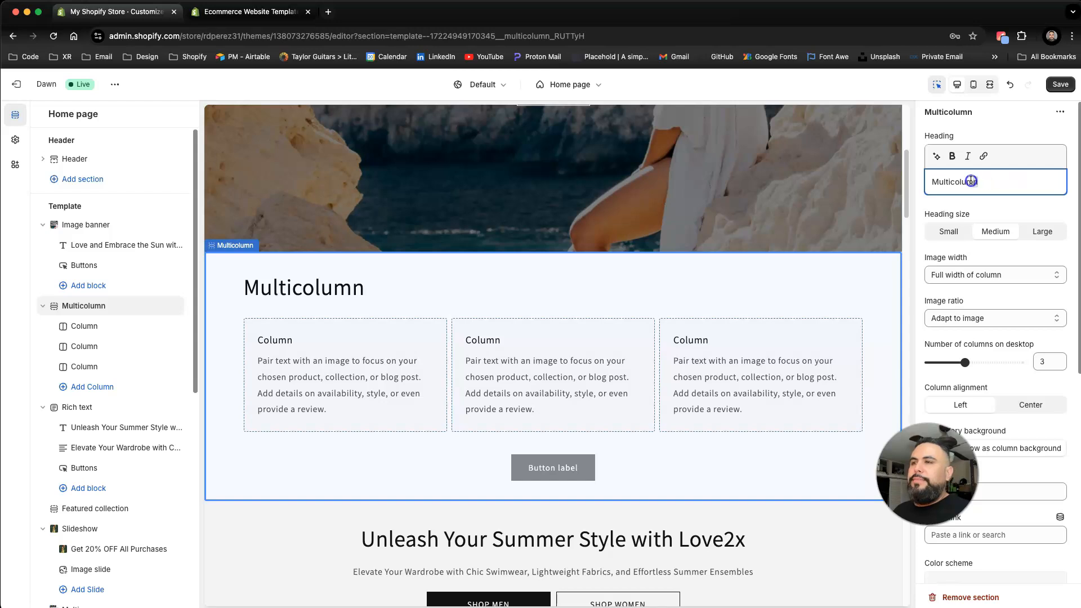
type("Title")
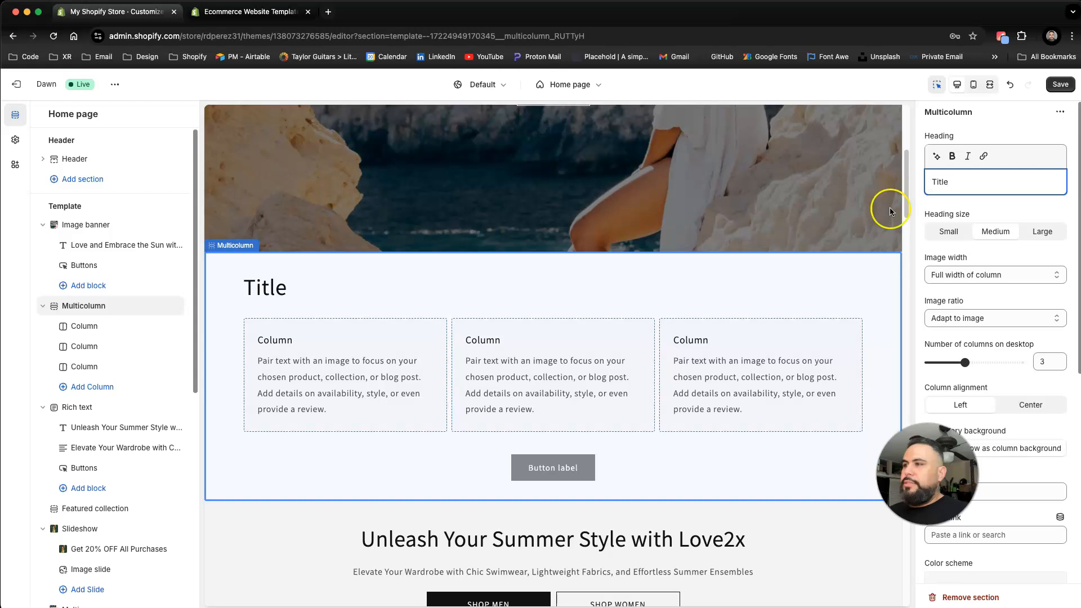
Step: Rename the three column headings to Column 1, Column 2 and Column 3
left_click(288, 341)
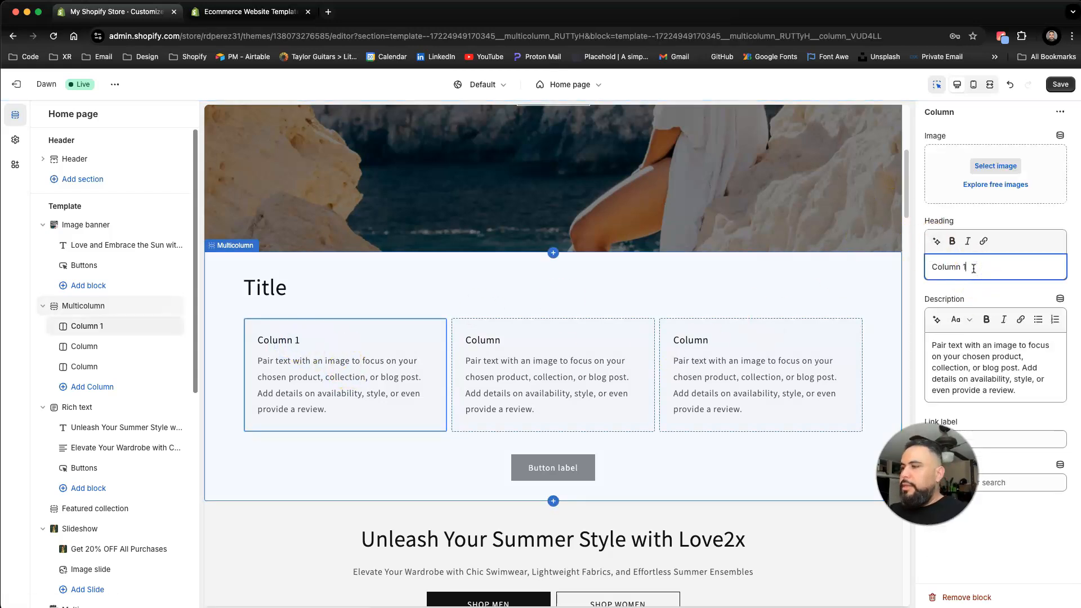
left_click(583, 341)
left_click(983, 268)
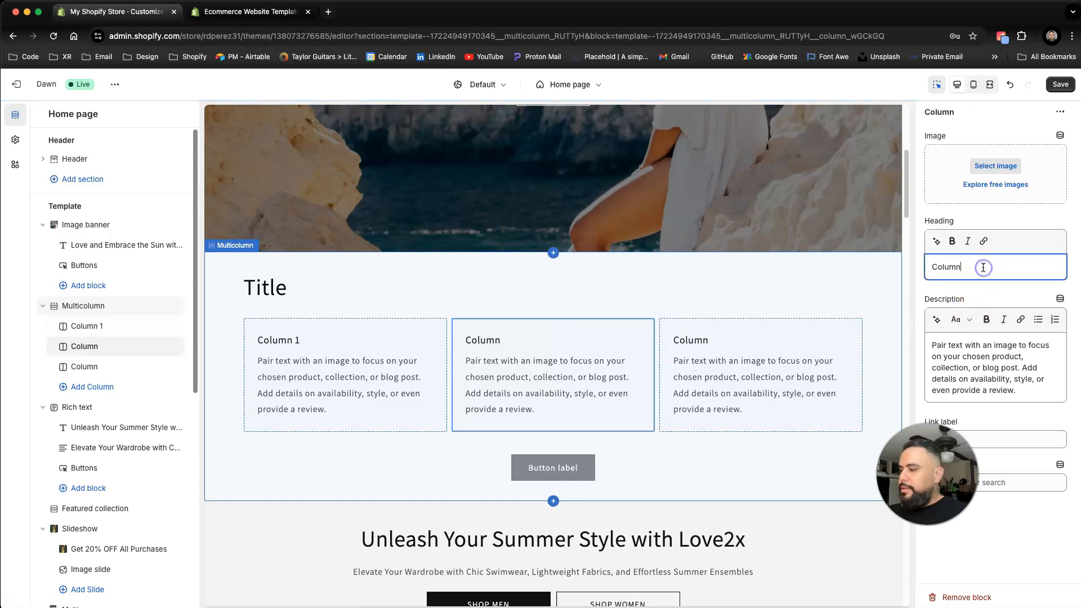
left_click(701, 399)
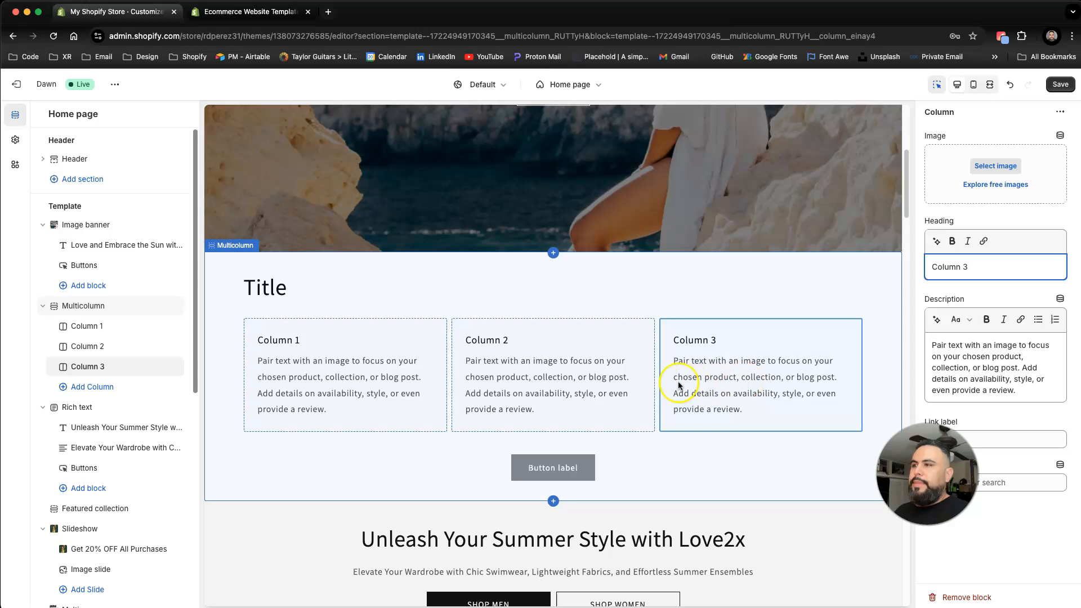
left_click(394, 369)
Step: Review the Multicolumn section and the sections below it in the home page preview
scroll(586, 436, "down", 3)
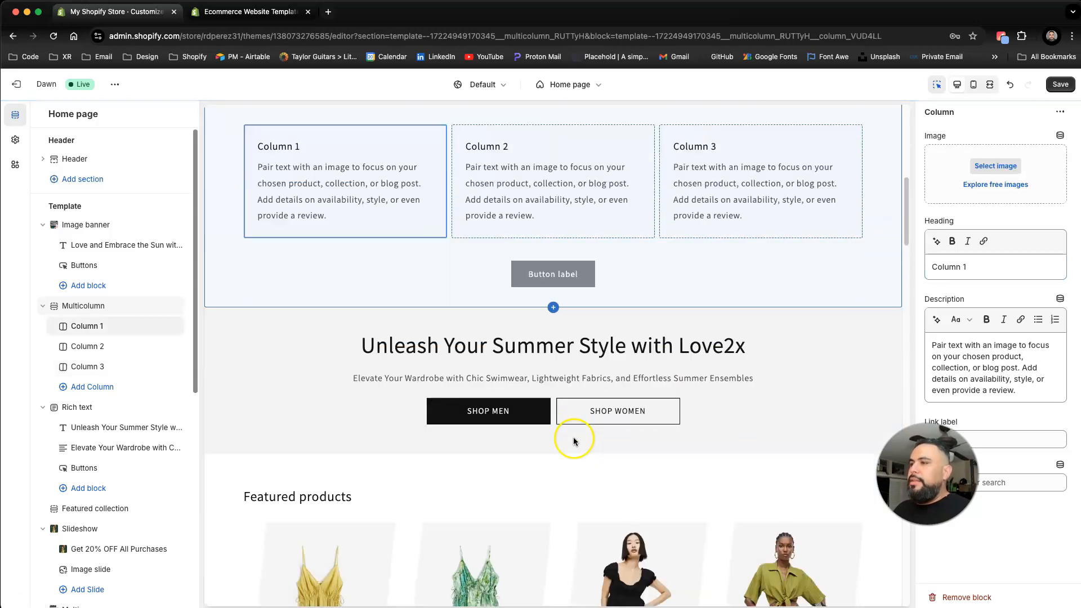
left_click(529, 290)
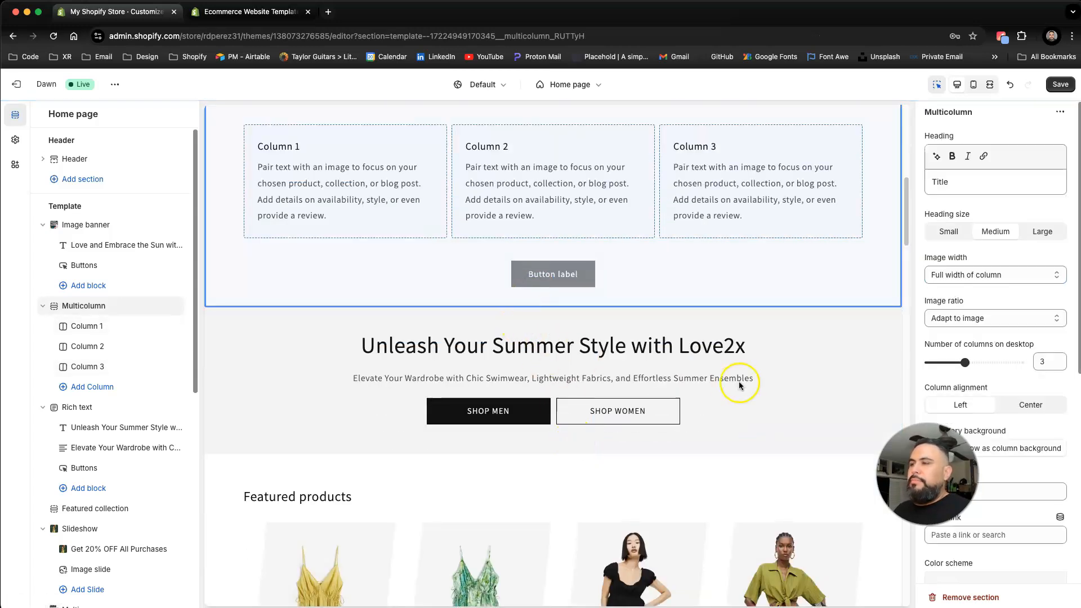
left_click(557, 463)
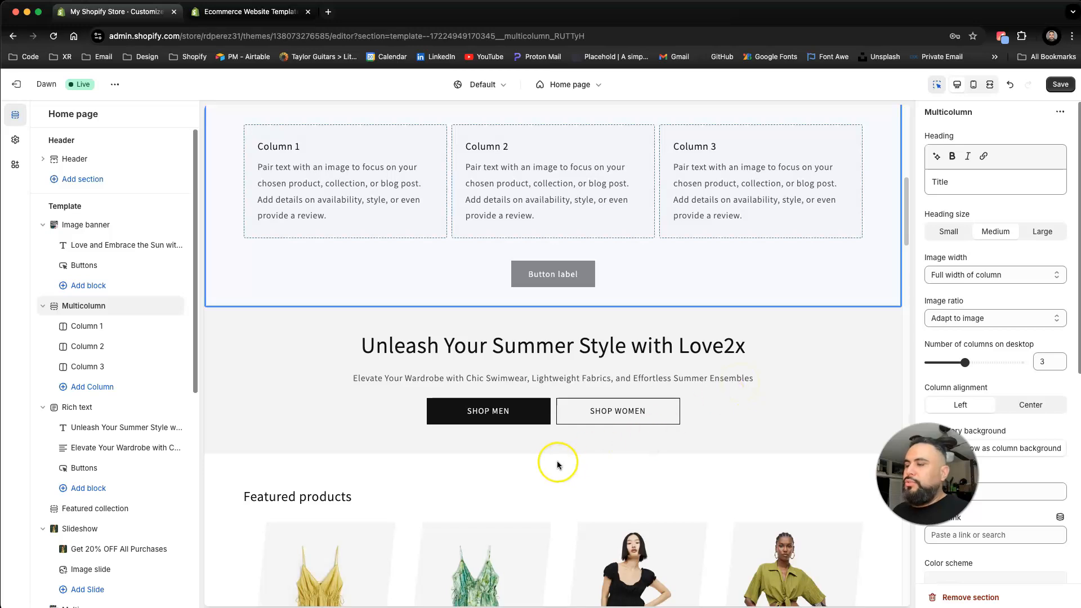
scroll(558, 464, "down", 5)
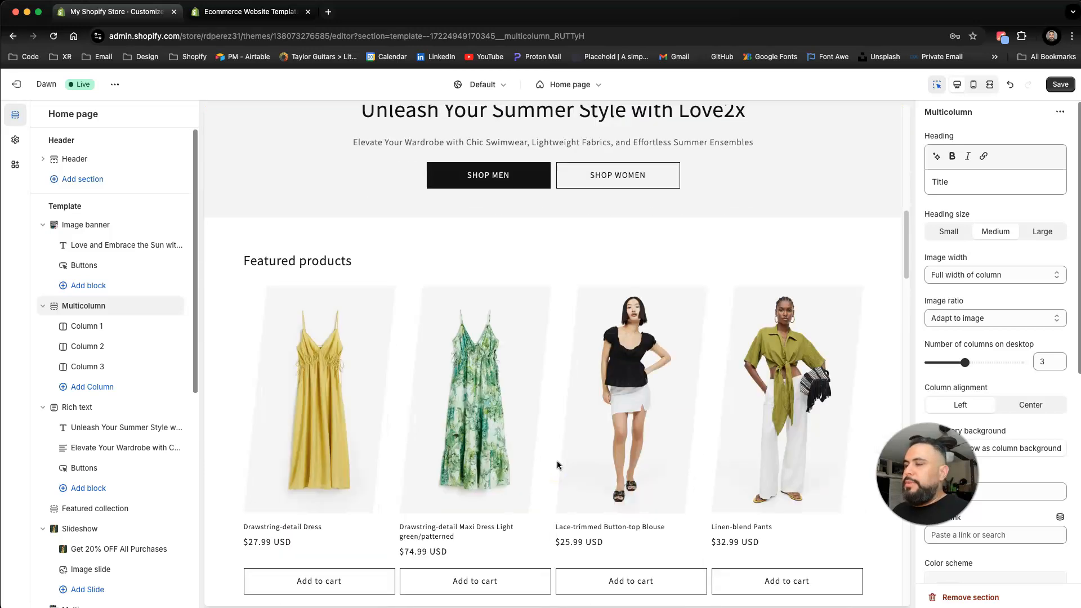
scroll(558, 465, "up", 5)
scroll(556, 462, "up", 4)
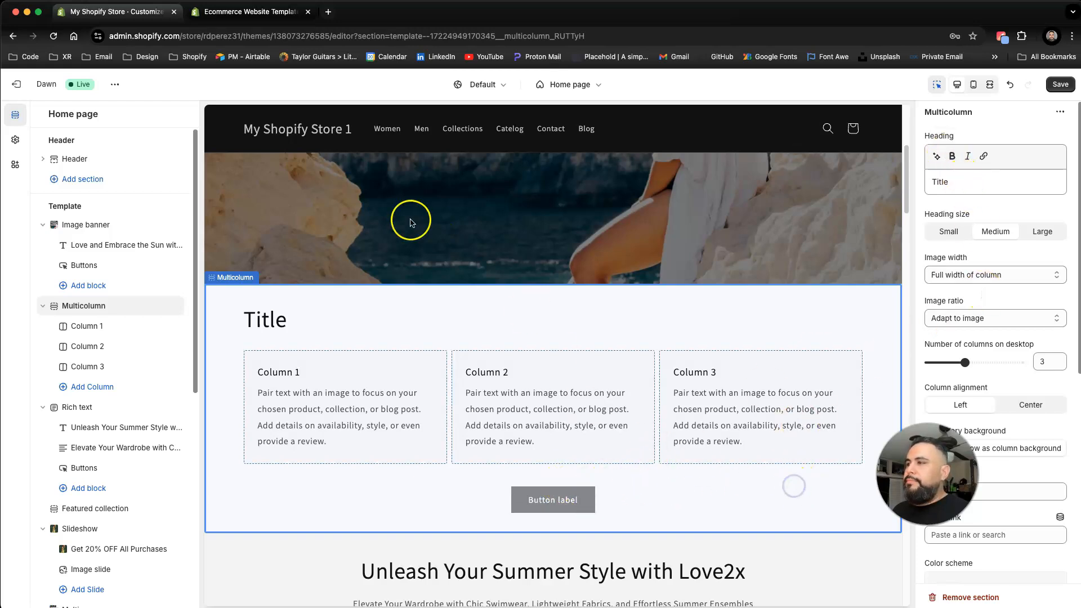
Step: Exit the editor without saving and reopen the Dawn theme in the customizer
left_click(19, 84)
left_click(682, 370)
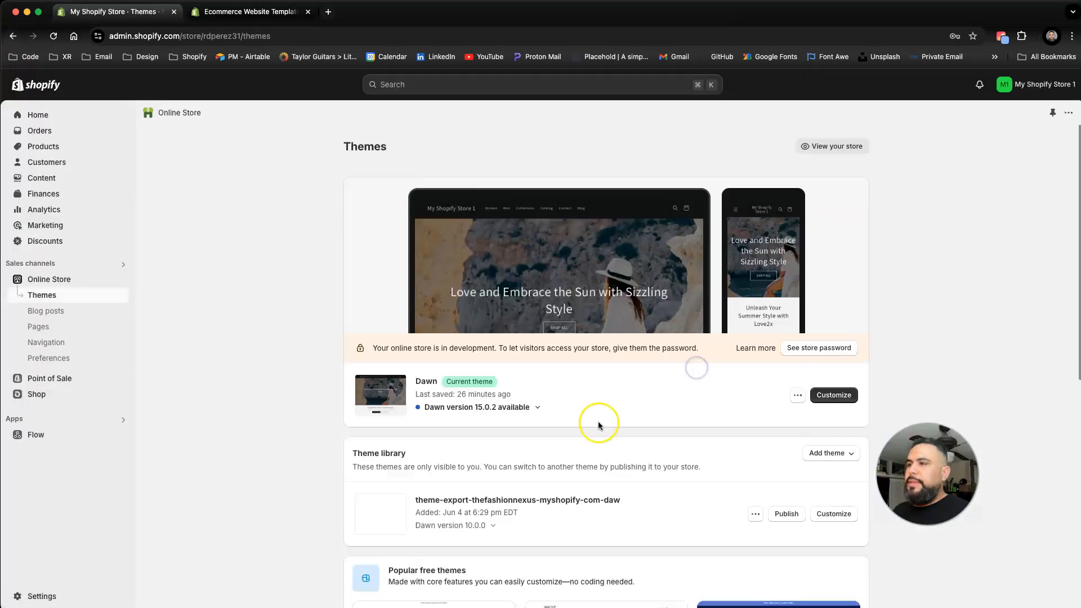
left_click(832, 397)
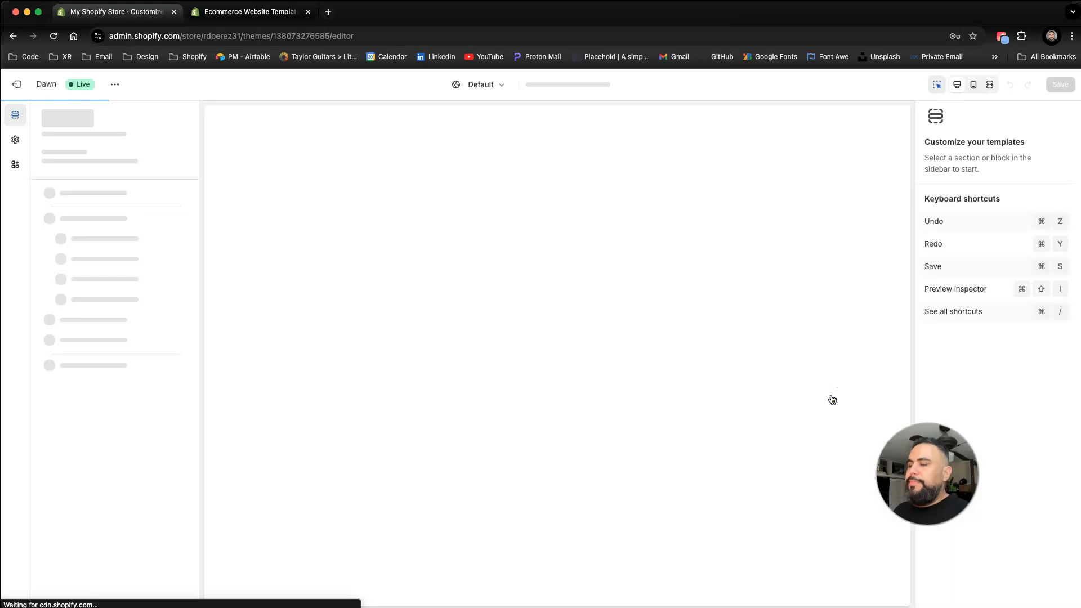
Step: Change the rich text section's first button label to SHOP NOW, then undo the change
scroll(582, 412, "down", 7)
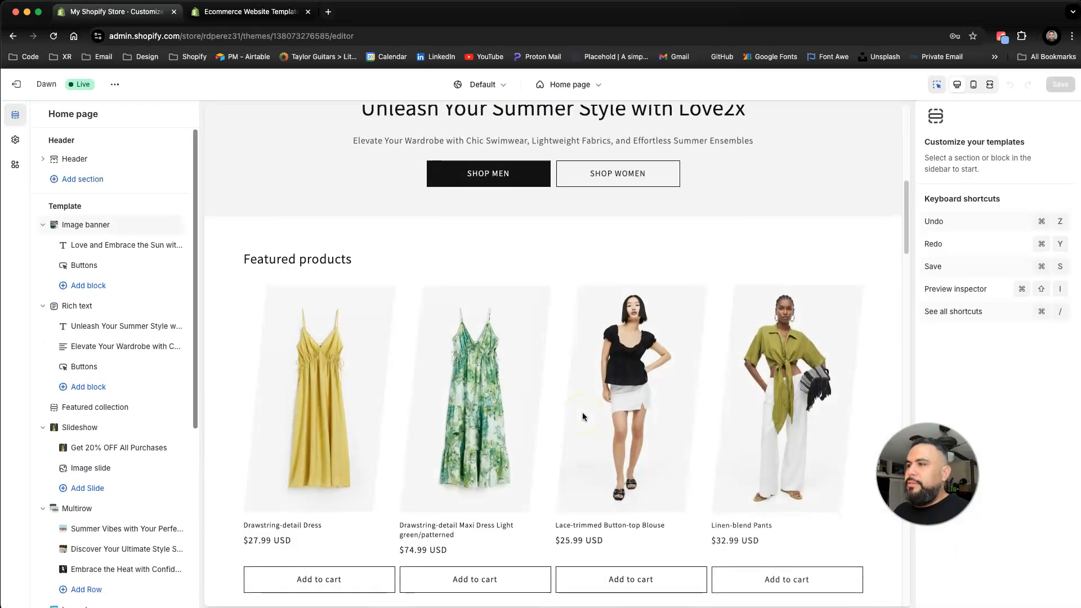
left_click(522, 301)
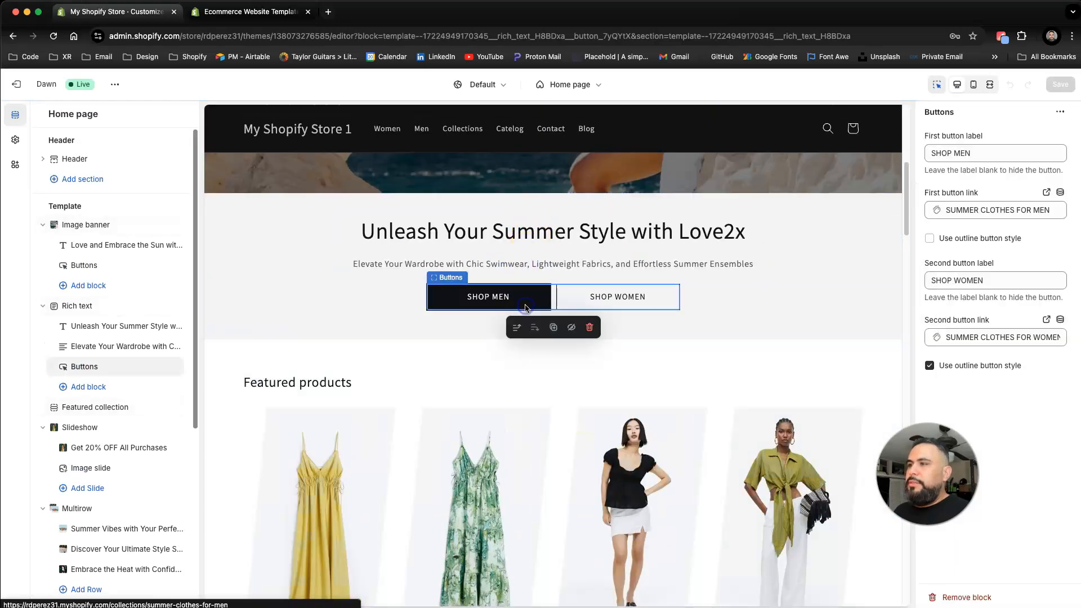
left_click_drag(988, 152, 933, 153)
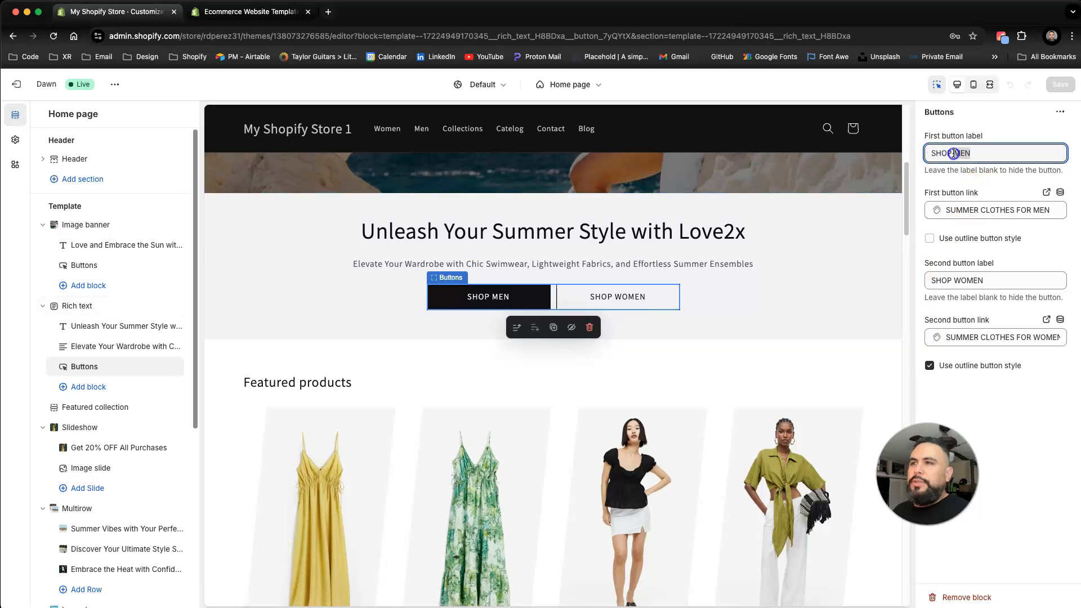
type("N")
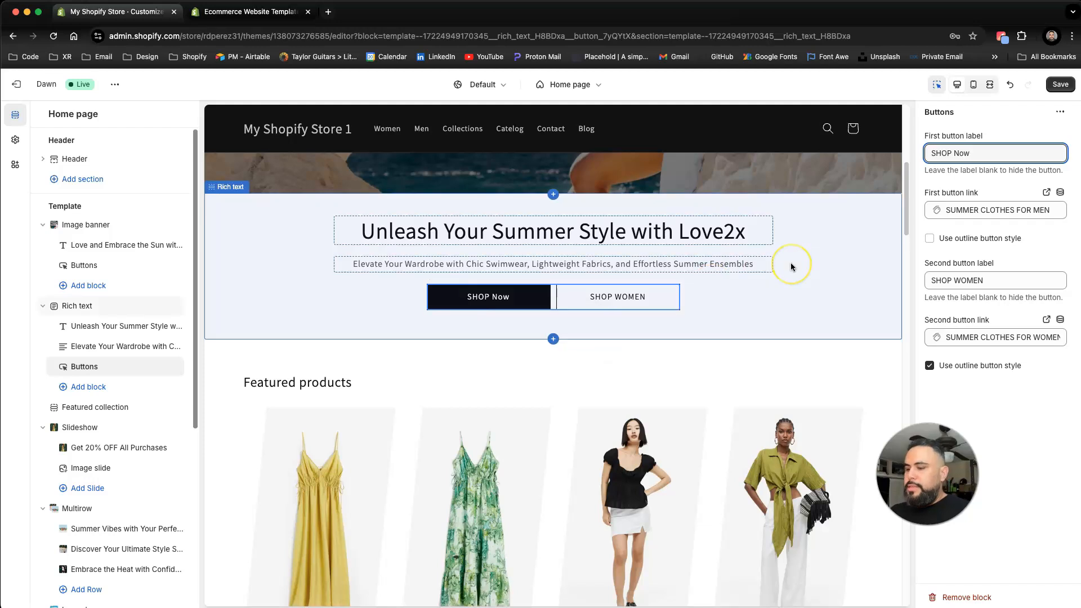
type("O")
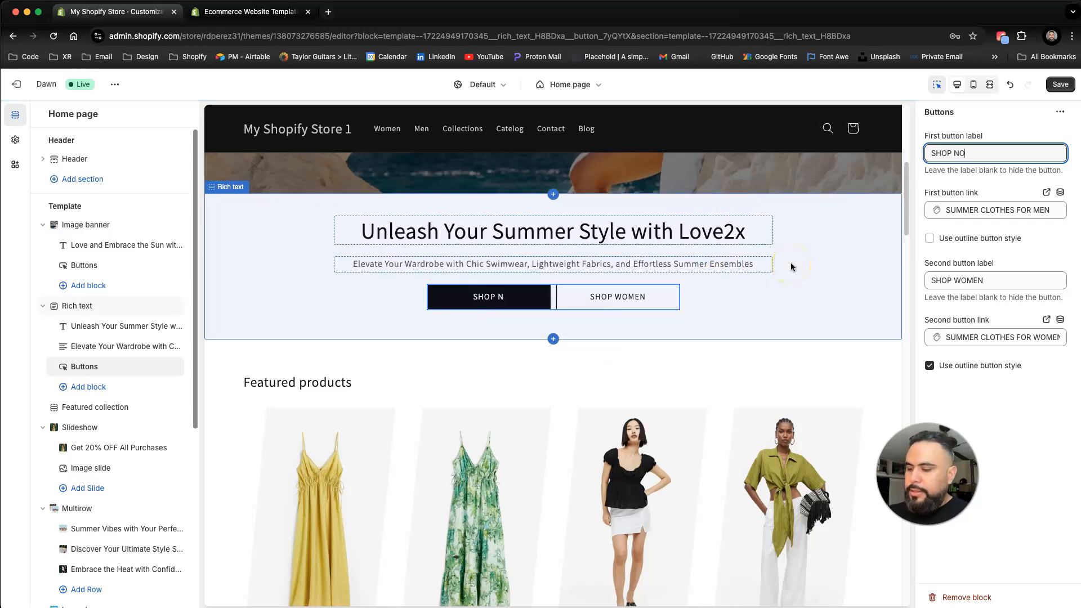
type("W")
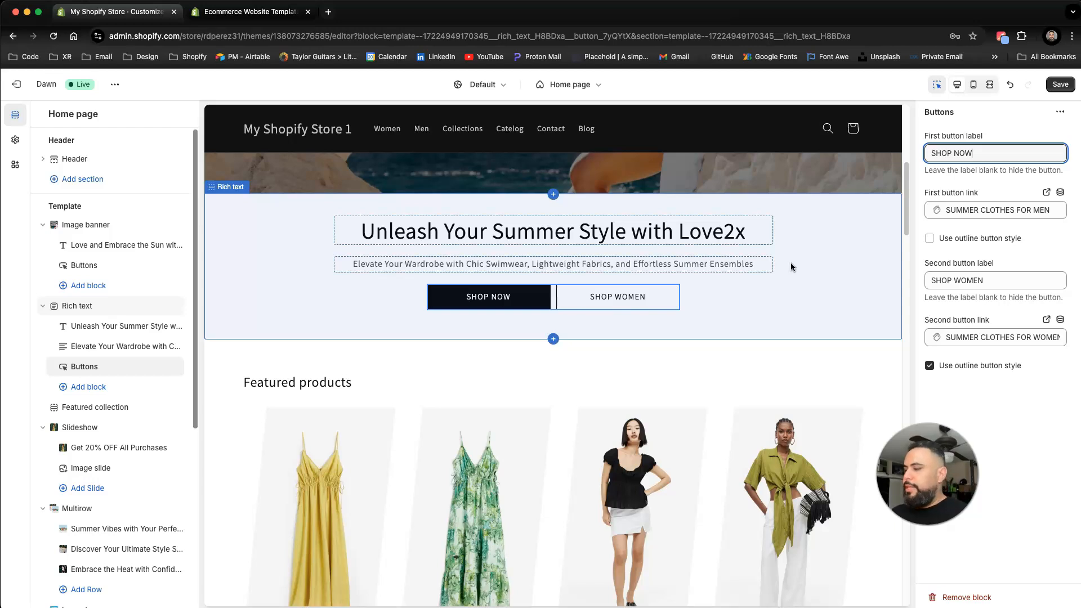
left_click(1011, 85)
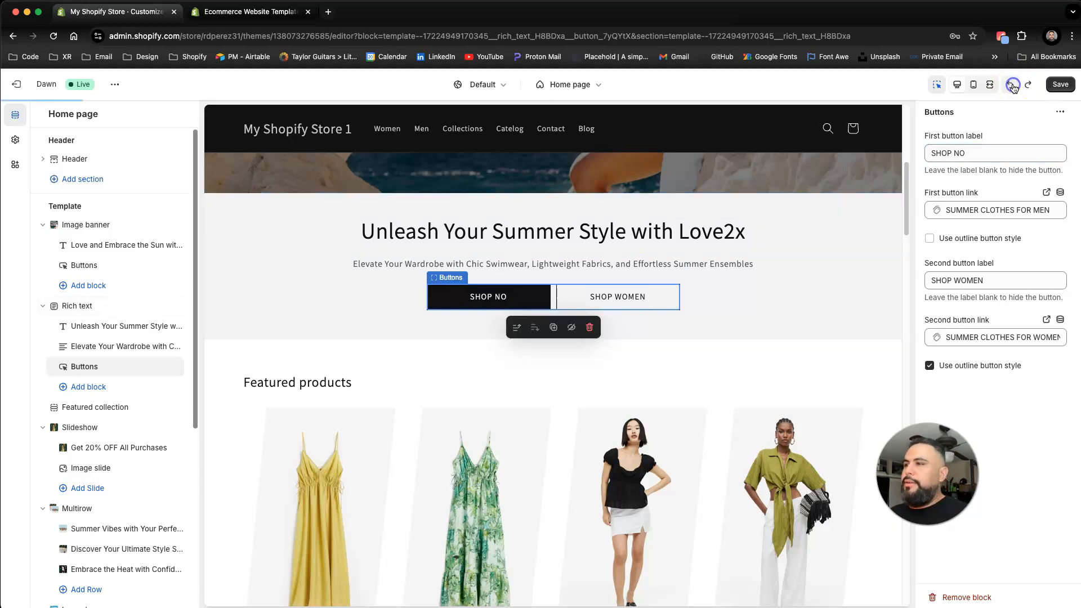
left_click(1011, 86)
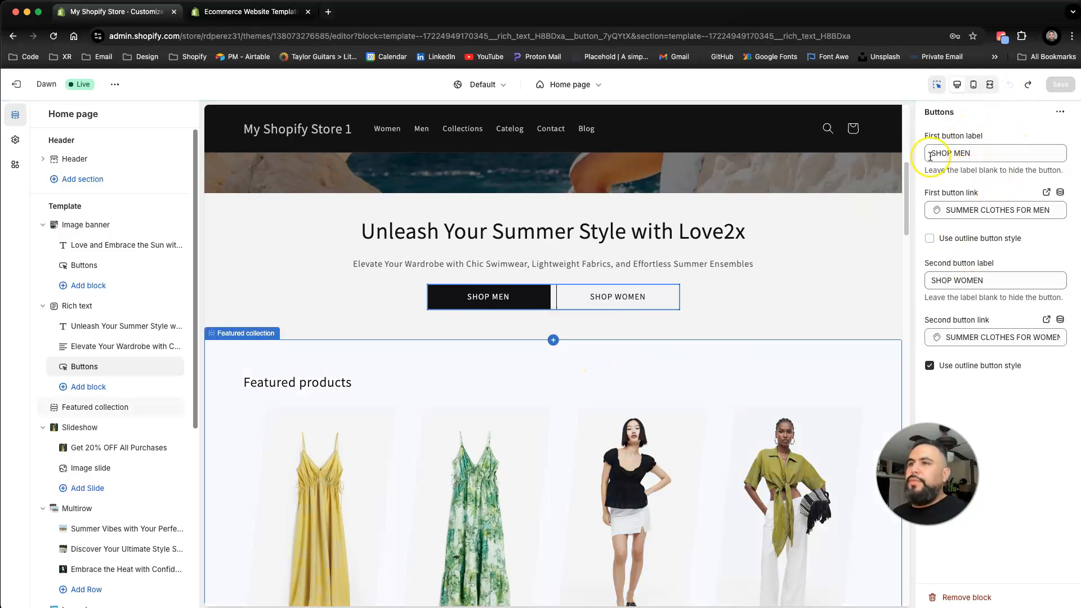
Step: Preview the home page in mobile view and then in fullscreen view, scrolling through the sections
scroll(441, 255, "up", 3)
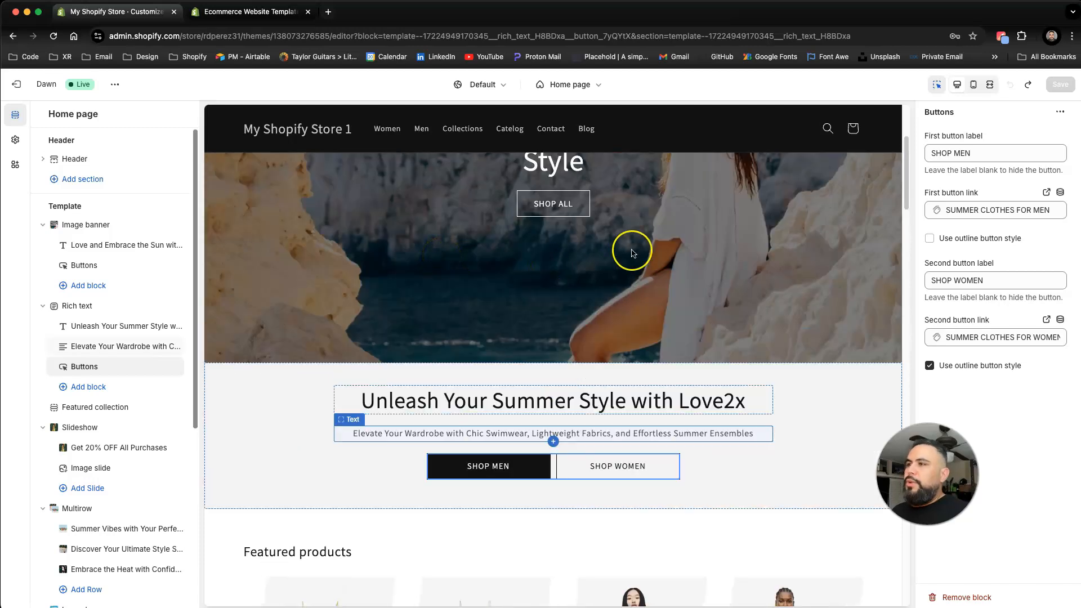
scroll(642, 242, "down", 1)
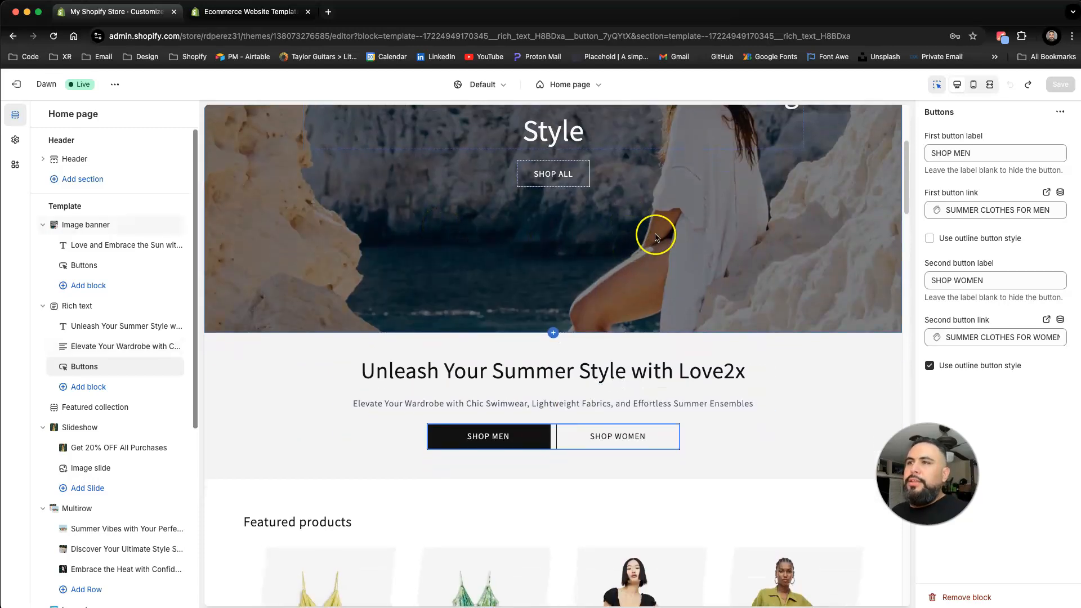
left_click(973, 90)
scroll(562, 366, "up", 5)
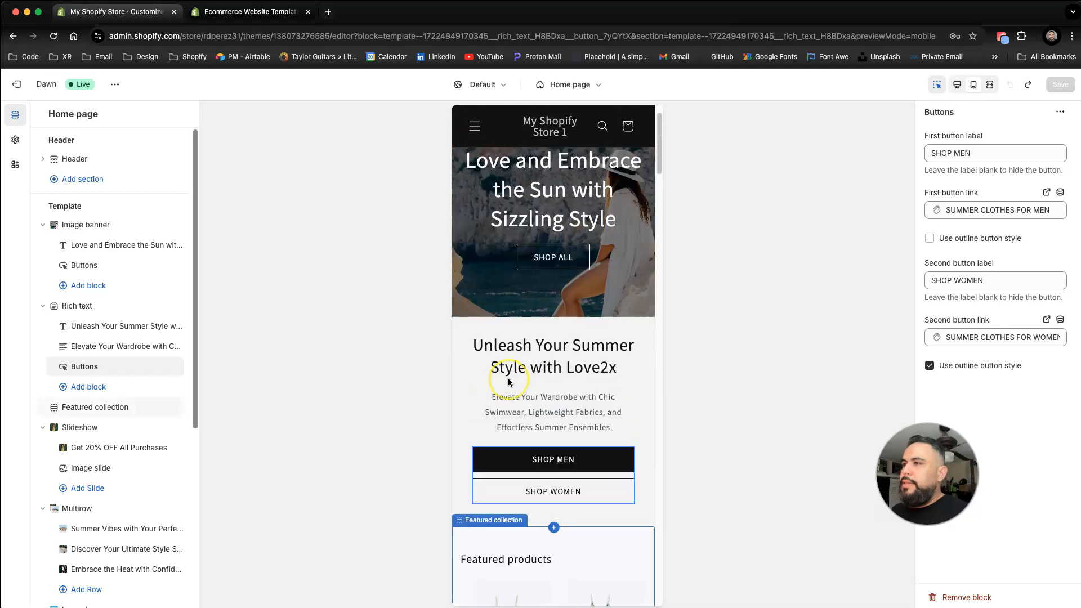
scroll(508, 382, "down", 10)
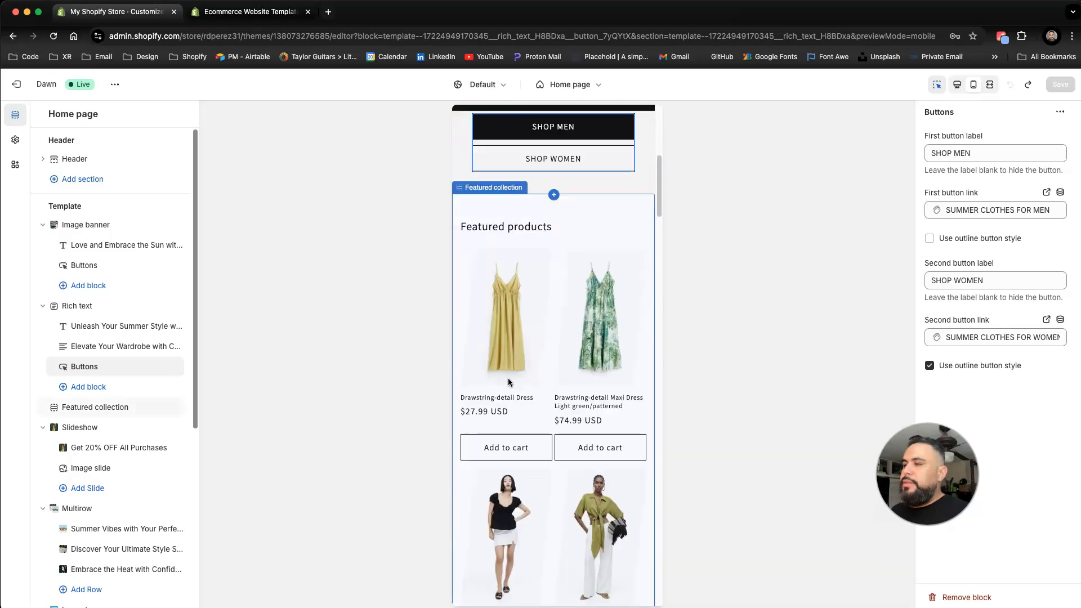
scroll(509, 382, "down", 10)
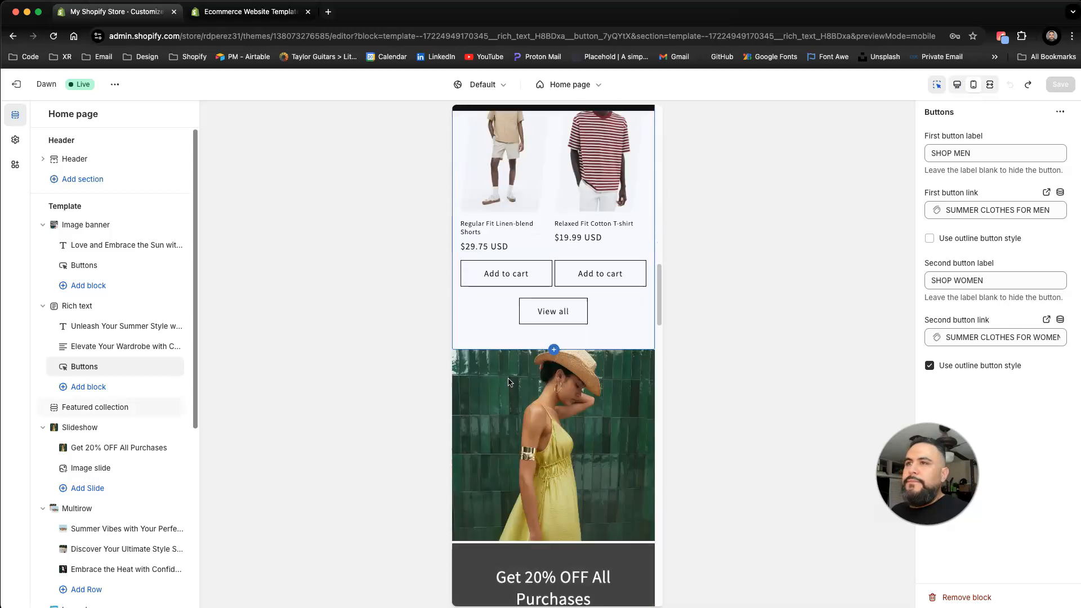
left_click(990, 85)
scroll(561, 424, "down", 5)
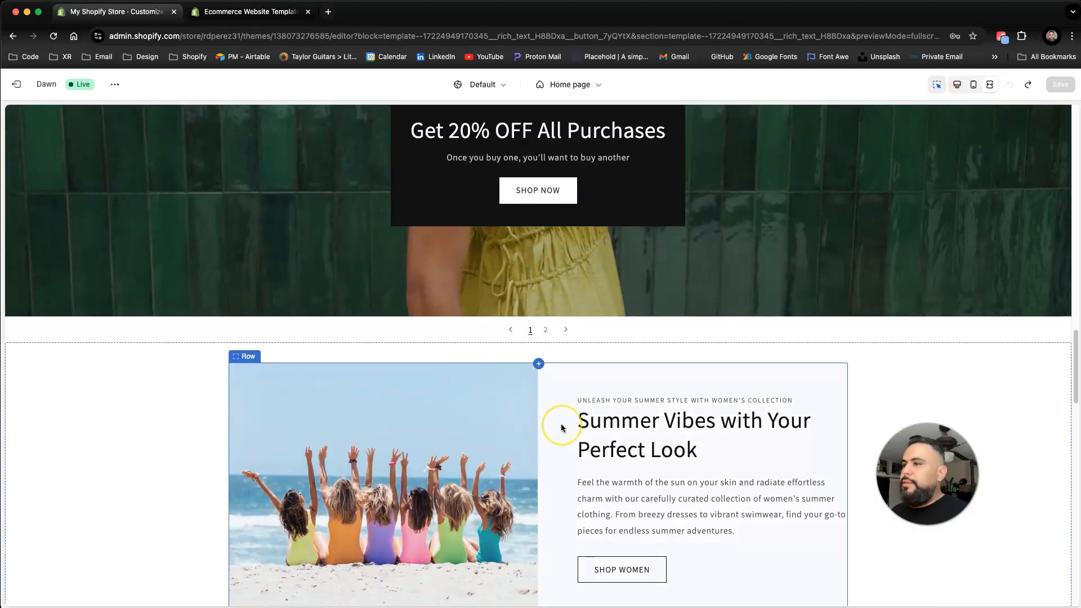
Step: Scroll back up through the fullscreen home page preview to the hero banner at the top
scroll(561, 423, "down", 10)
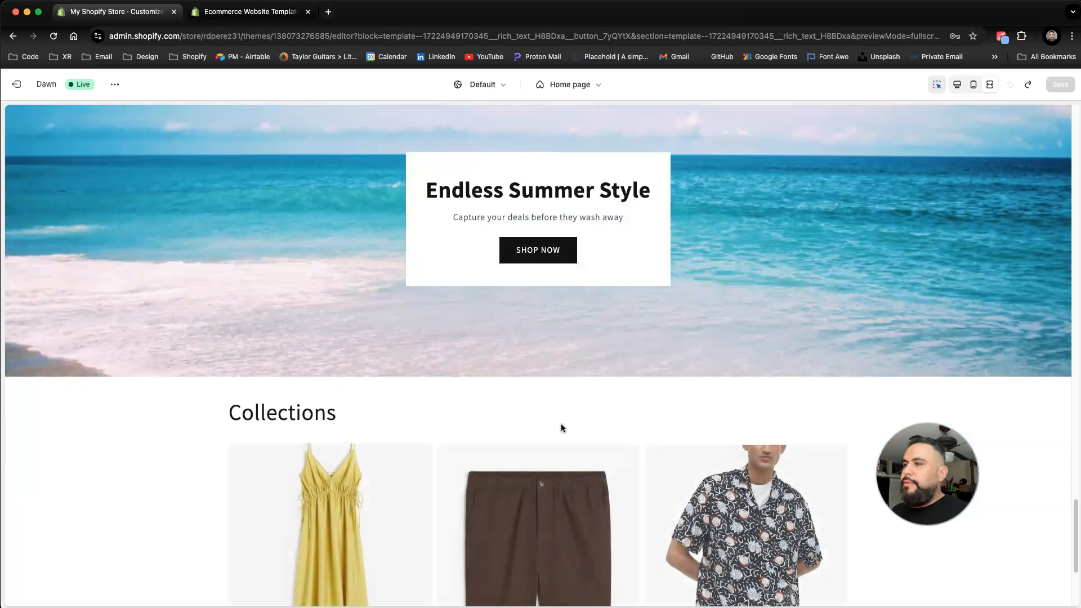
scroll(561, 424, "up", 3)
scroll(561, 427, "up", 15)
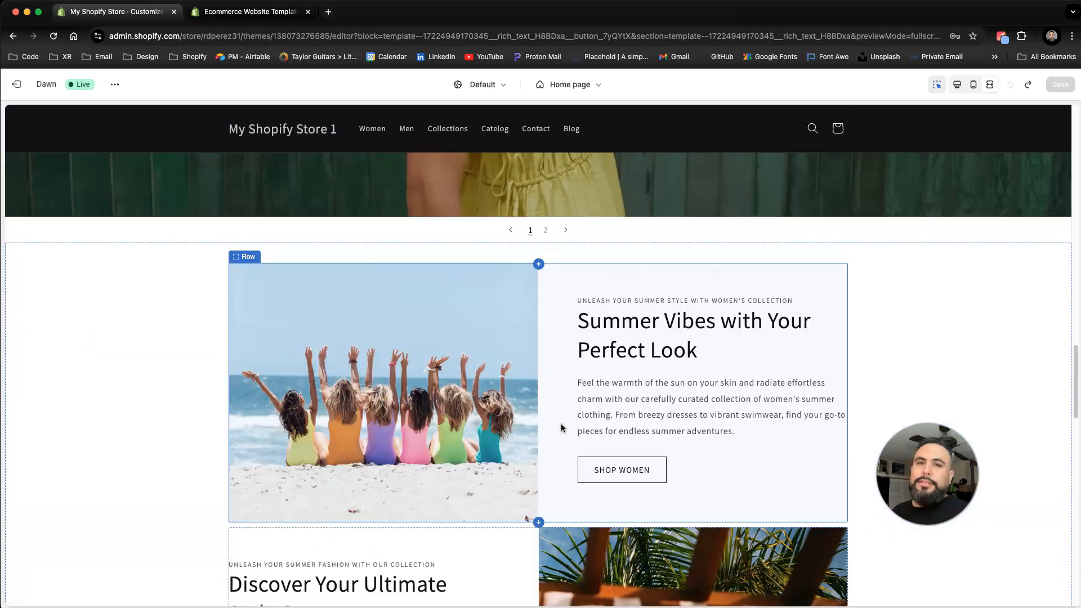
scroll(560, 426, "up", 10)
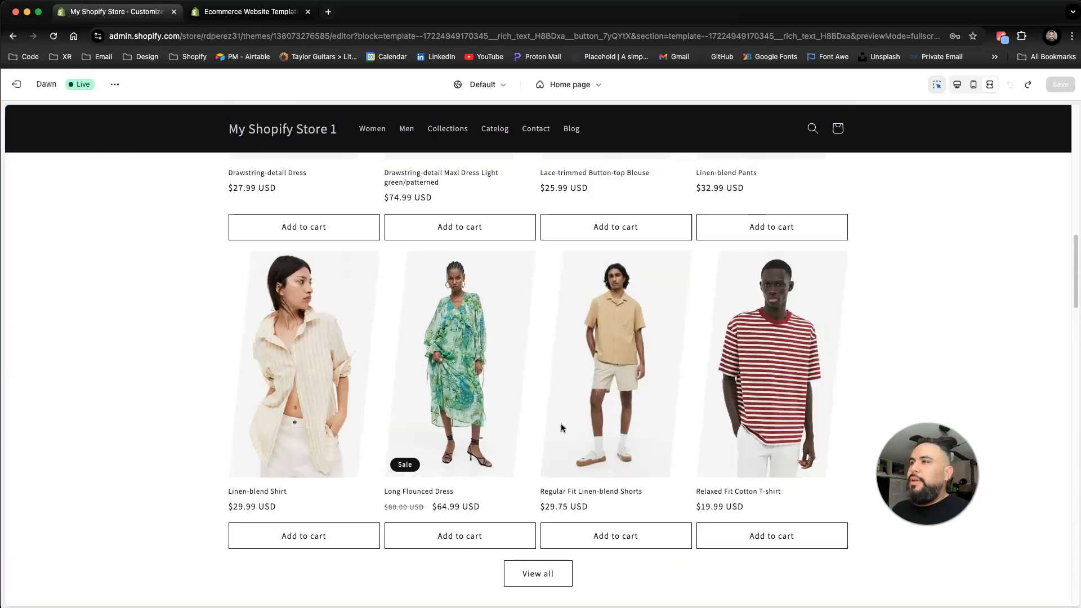
scroll(561, 423, "up", 10)
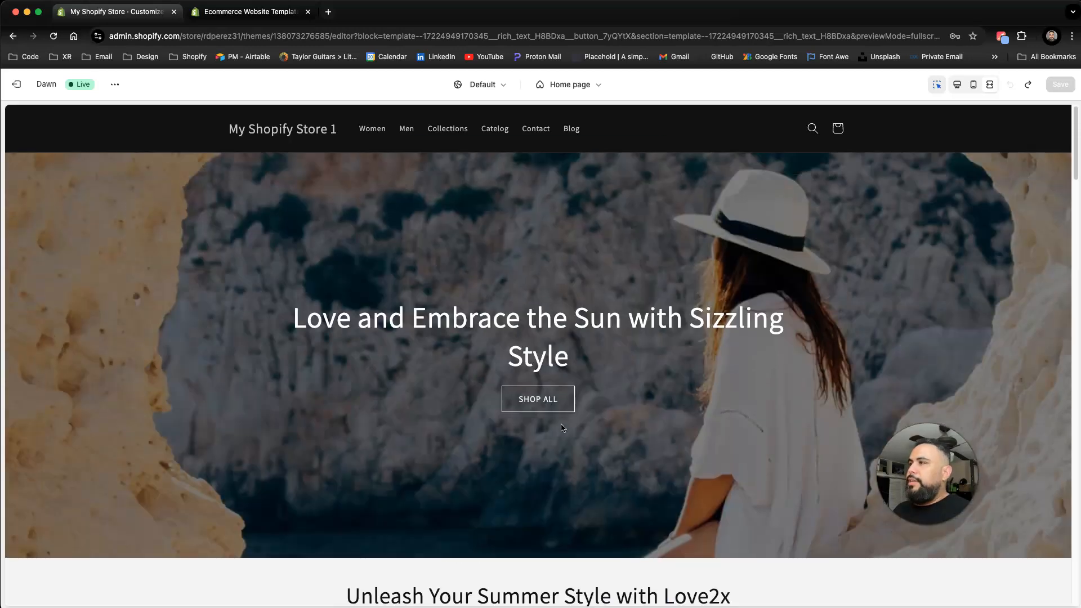
Step: Exit the theme editor back to the Themes page and open the Content section of the store admin
left_click(19, 86)
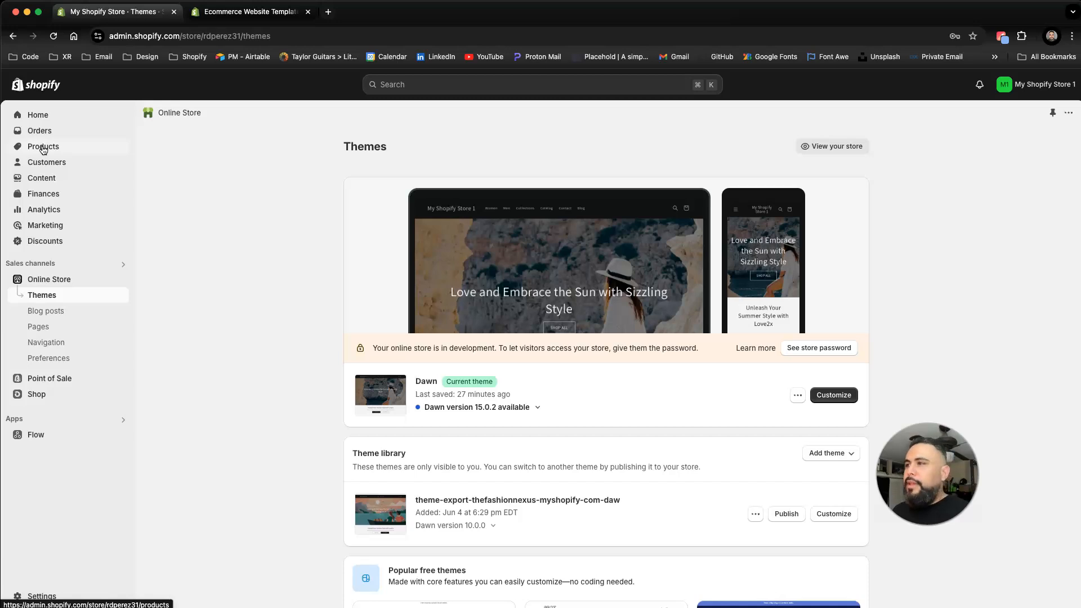
left_click(96, 174)
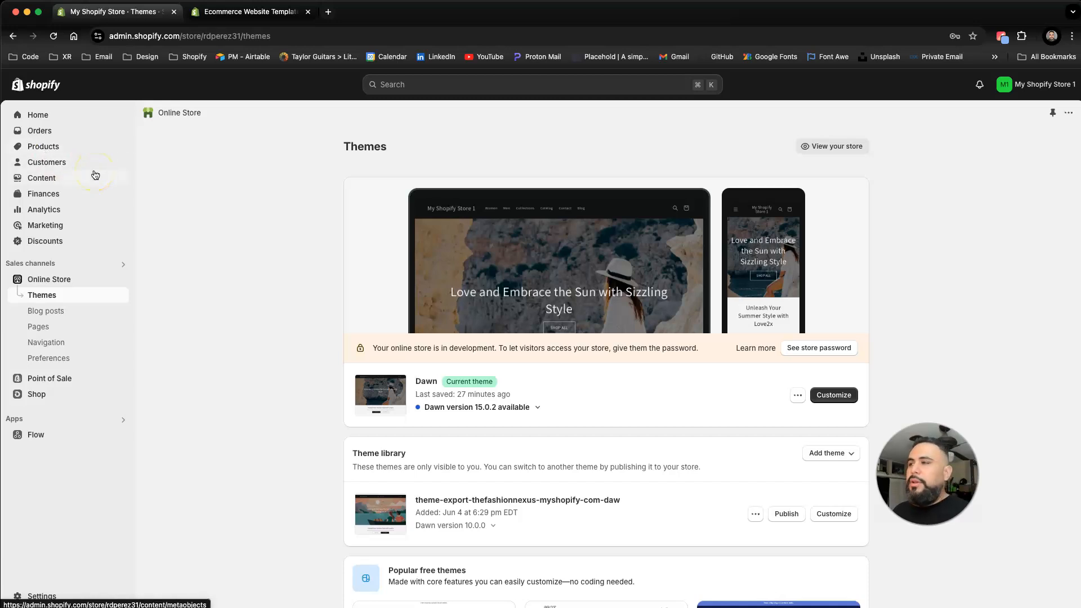